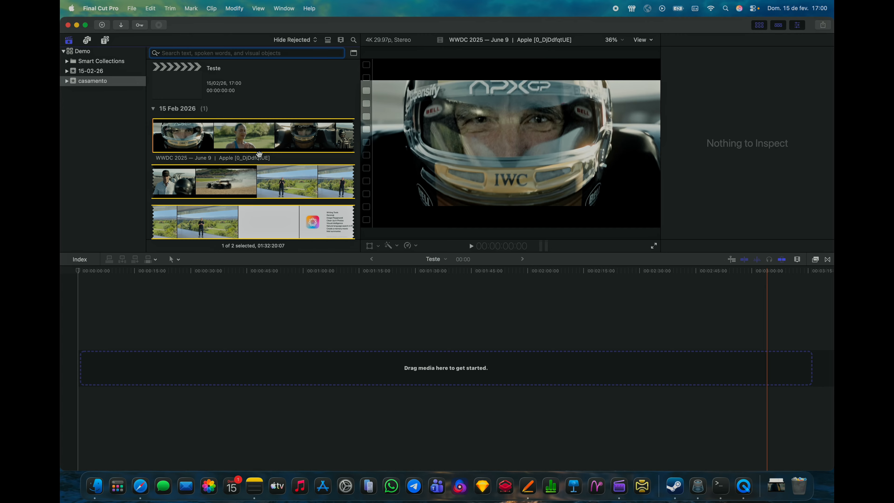
# Skim through the WWDC 2025 source clip in the browser to review its presenter and product shots.
pyautogui.scroll(-4, 257, 155)
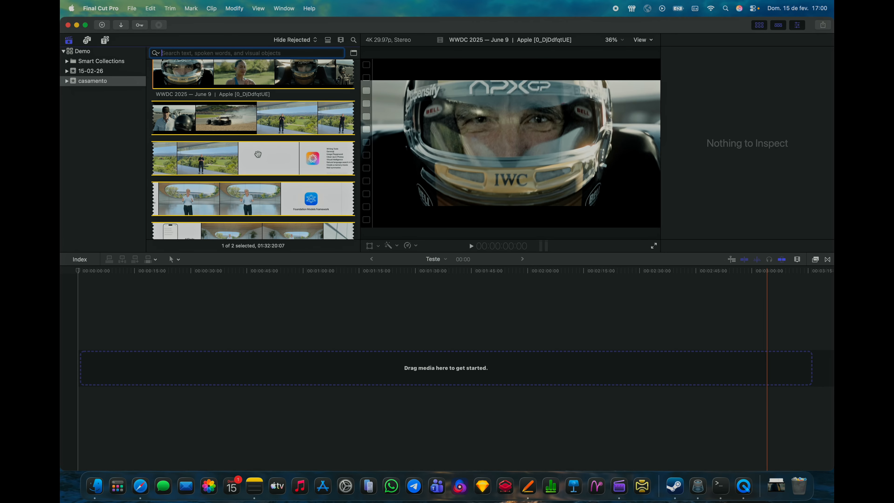
pyautogui.click(256, 96)
pyautogui.click(307, 97)
pyautogui.press('Return')
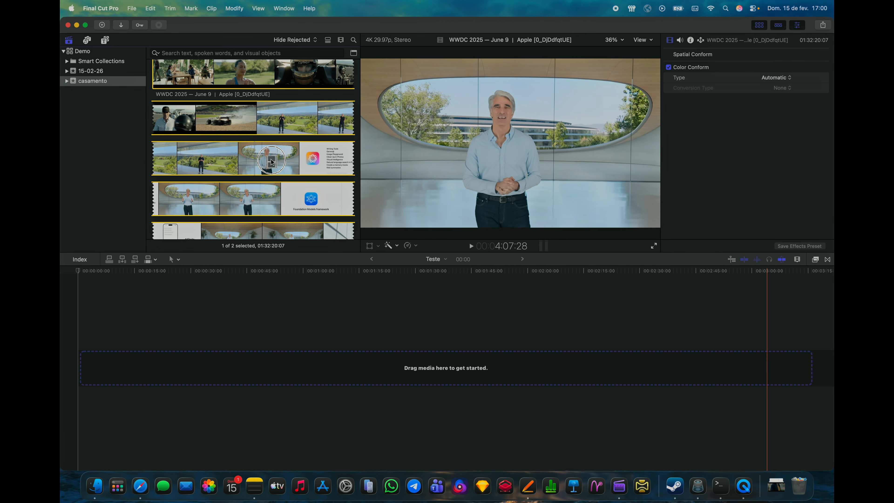
pyautogui.scroll(4, 258, 152)
pyautogui.click(264, 113)
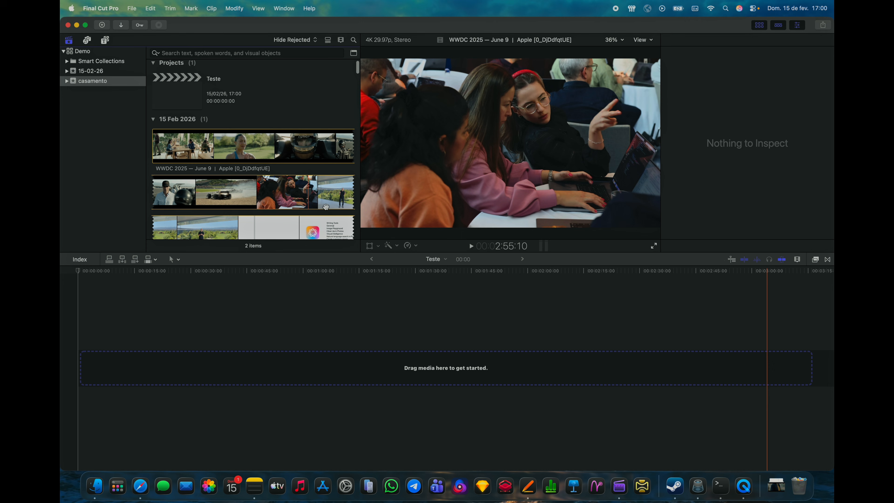
pyautogui.scroll(-1, 326, 209)
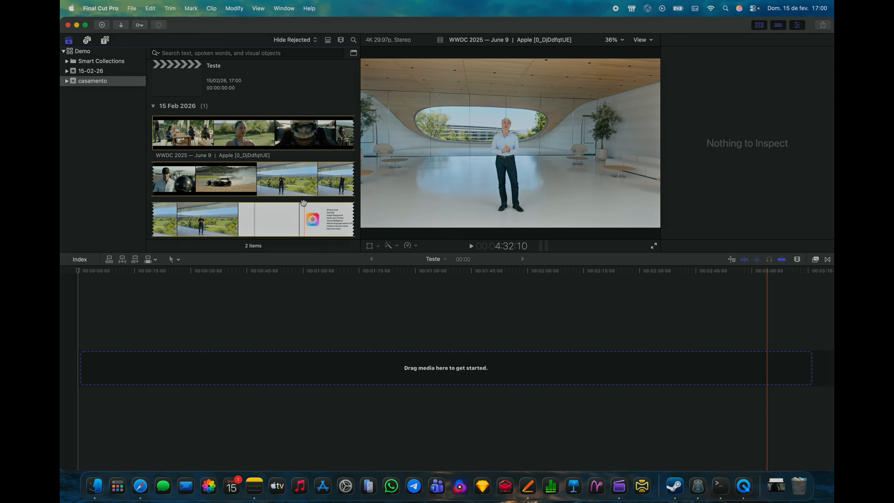
pyautogui.scroll(-10, 303, 202)
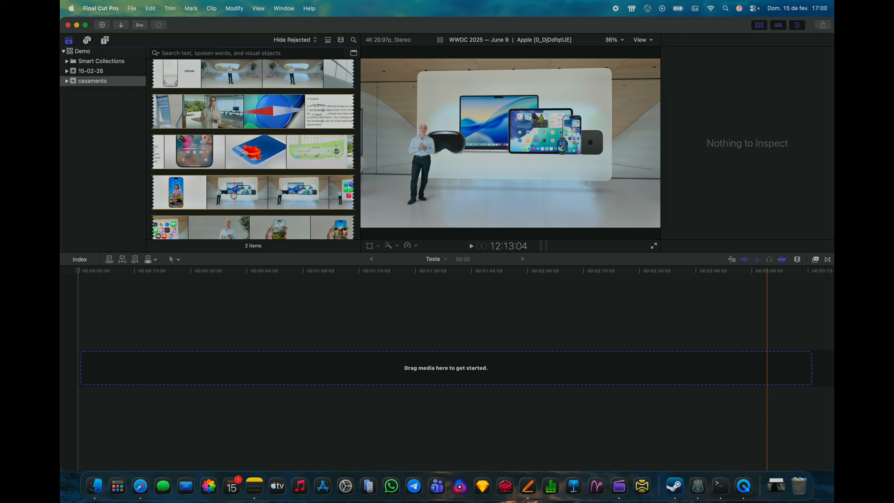
pyautogui.scroll(3, 277, 141)
pyautogui.click(280, 123)
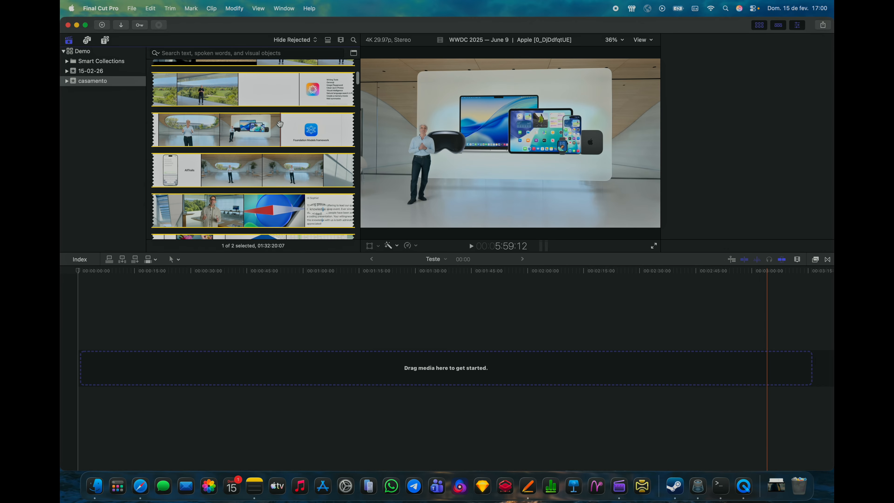
pyautogui.scroll(5, 222, 155)
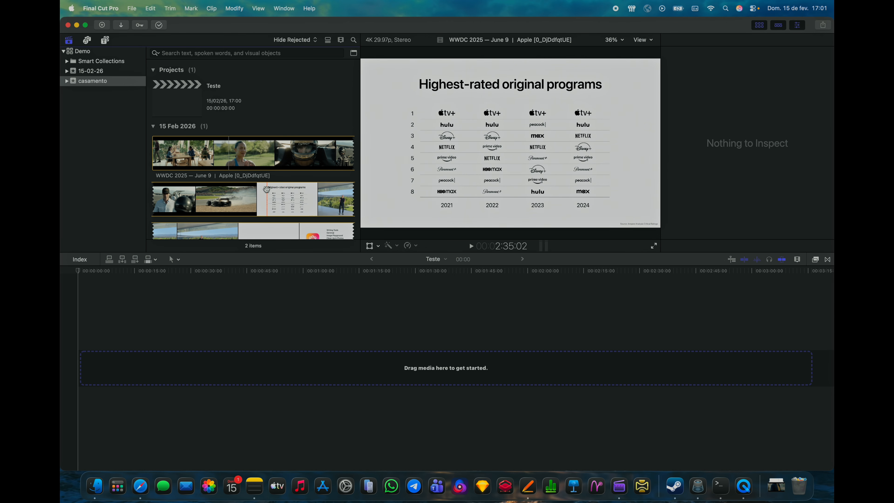
# Mark a range of about 7 seconds in the WWDC clip's outdoor presenter shot and add it to the empty Teste timeline.
pyautogui.moveTo(153, 156); pyautogui.dragTo(261, 158)
pyautogui.click(281, 172)
pyautogui.moveTo(372, 155); pyautogui.dragTo(89, 405)
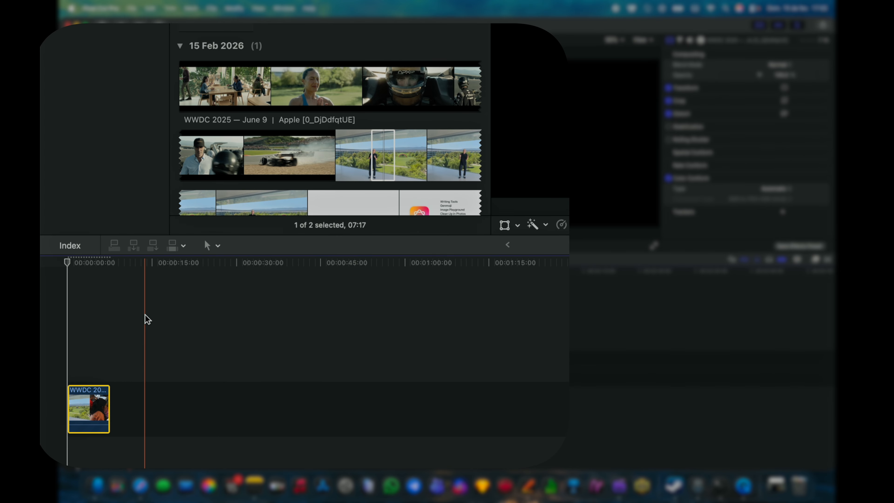
# Mark a range of about 12 seconds in the WWDC clip's indoor presenter shot and append it after the first timeline clip.
pyautogui.scroll(-5, 400, 125)
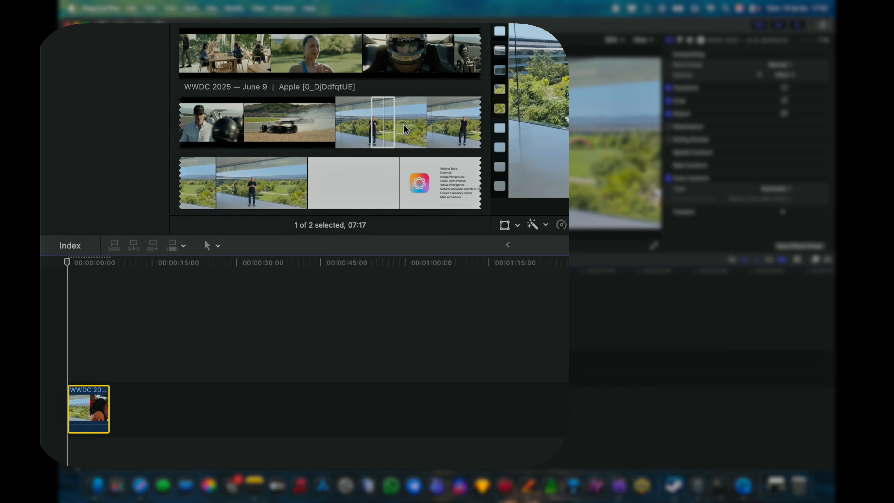
pyautogui.click(303, 160)
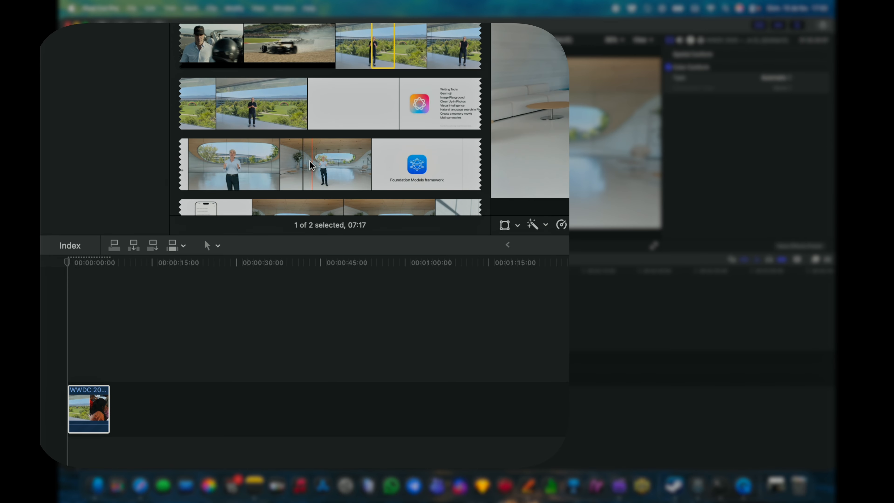
pyautogui.moveTo(299, 165); pyautogui.dragTo(337, 164)
pyautogui.click(251, 356)
pyautogui.moveTo(249, 352); pyautogui.dragTo(128, 407)
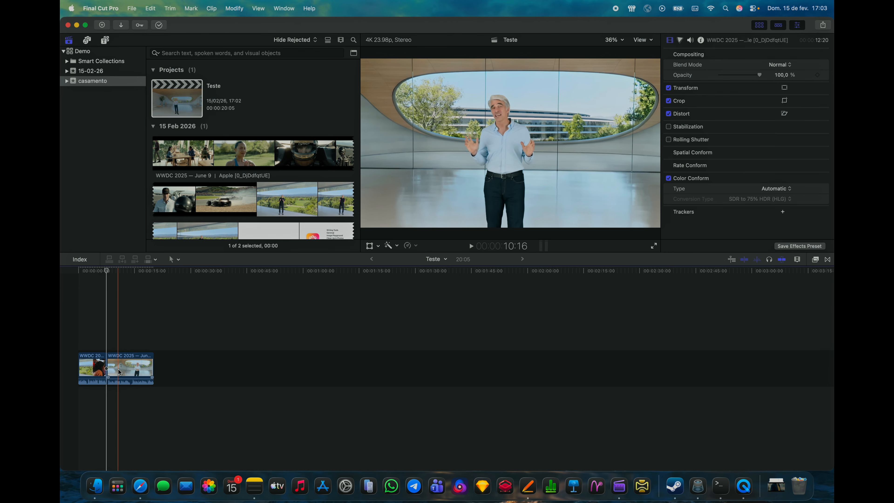
# Examine the thumbnails and waveforms of both timeline clips at closer and wider zoom levels.
pyautogui.press('super+equal')
pyautogui.press('super+equal')
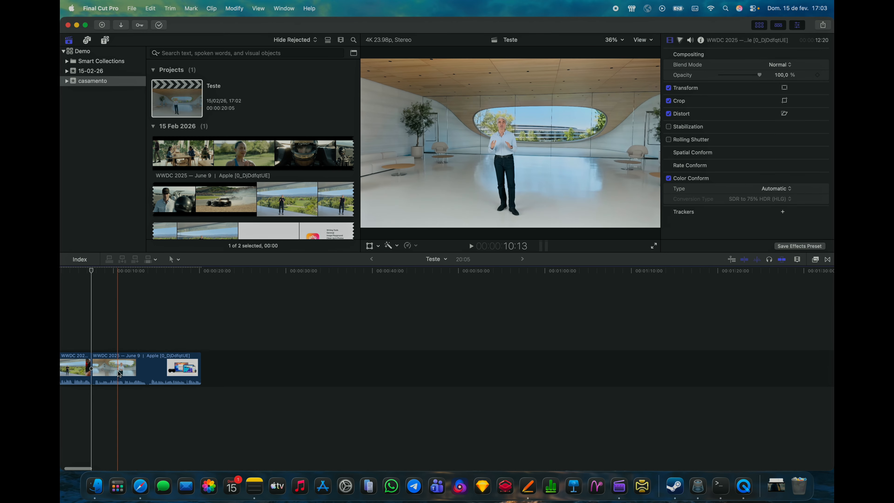
pyautogui.hscroll(-3, 117, 371)
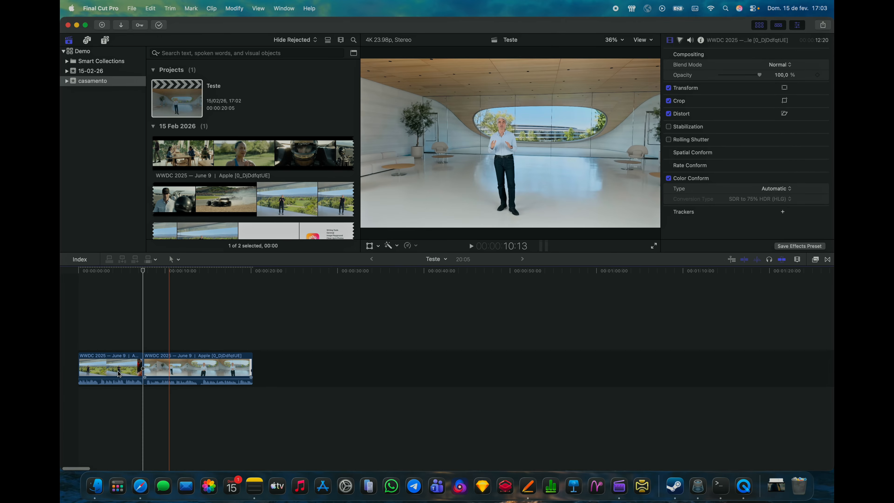
pyautogui.press('super+equal')
pyautogui.press('super+equal')
pyautogui.press('super+equal')
pyautogui.press('super+equal')
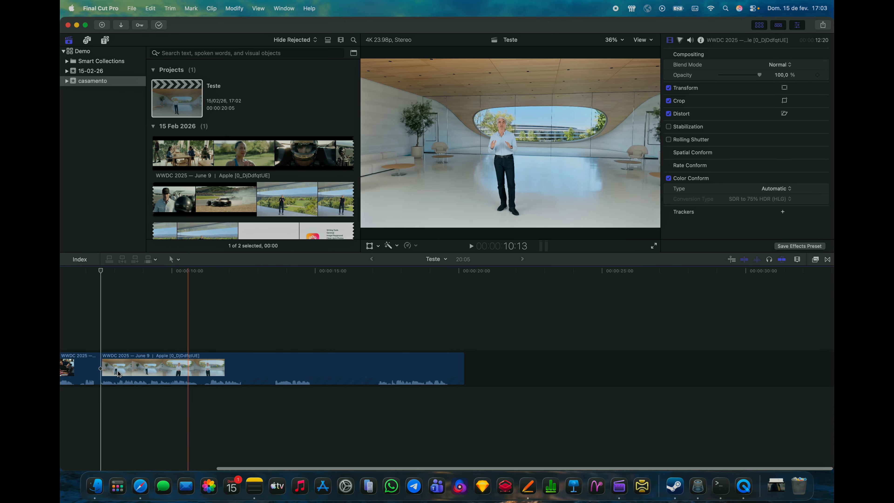
pyautogui.click(115, 382)
pyautogui.press('super+minus')
pyautogui.press('super+minus')
pyautogui.press('super+minus')
pyautogui.press('super+minus')
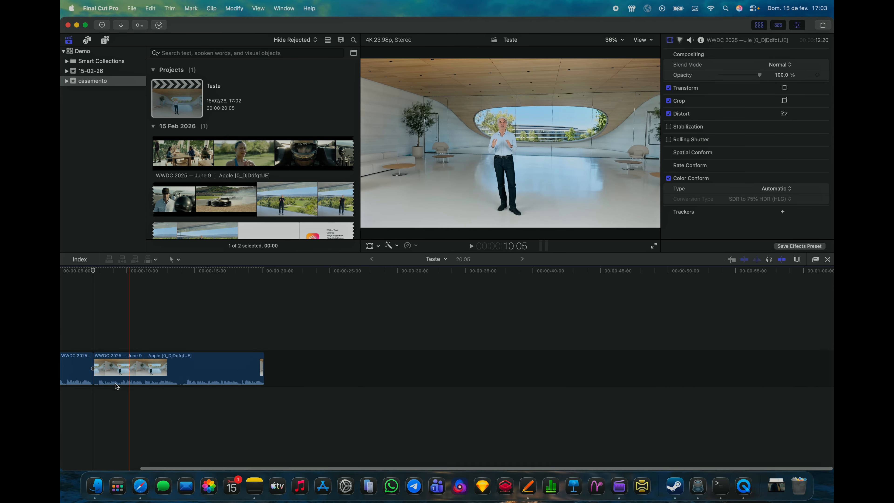
pyautogui.hscroll(-5, 115, 383)
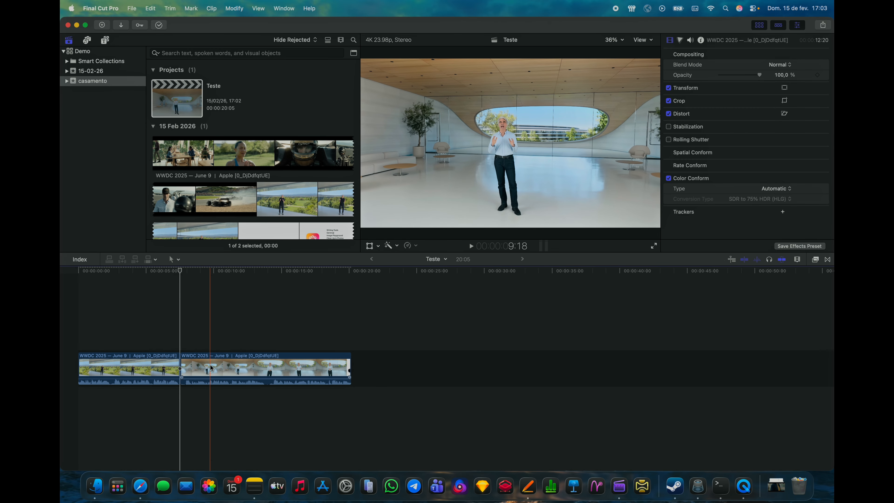
# Place the playhead at 11:00 in the second clip and examine the timeline around it.
pyautogui.click(227, 315)
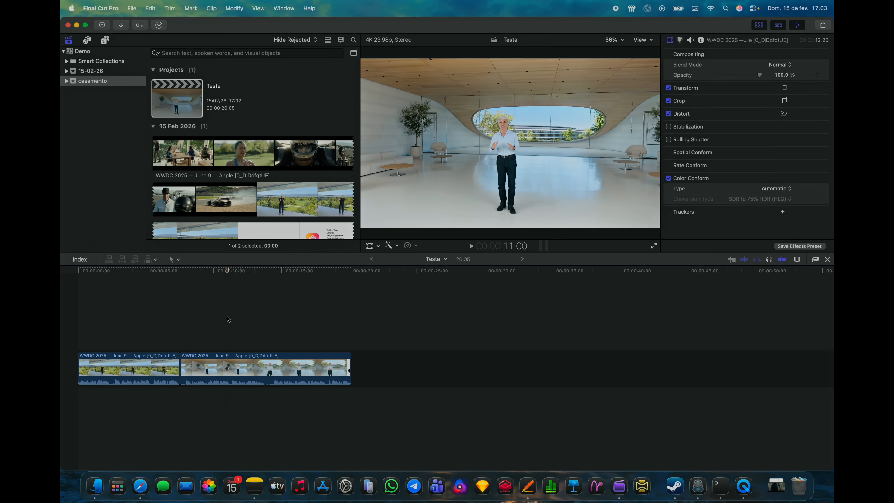
pyautogui.press('super+equal')
pyautogui.press('super+equal')
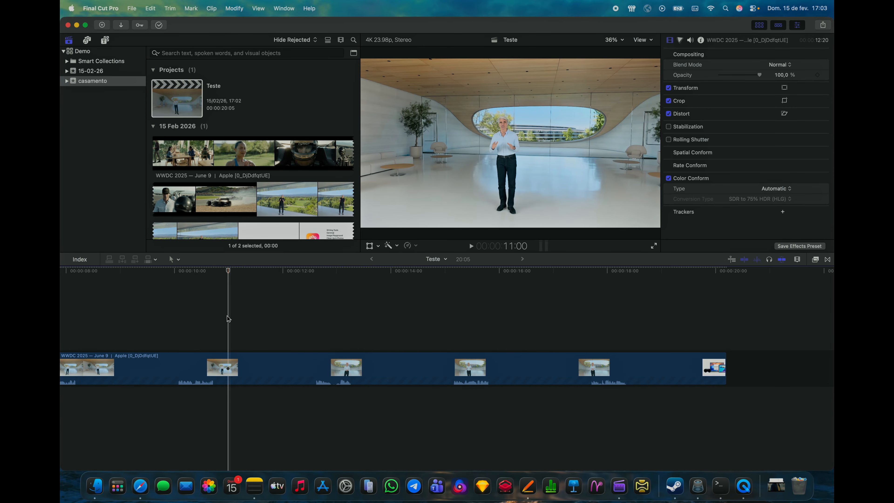
pyautogui.press('super+minus')
pyautogui.press('super+minus')
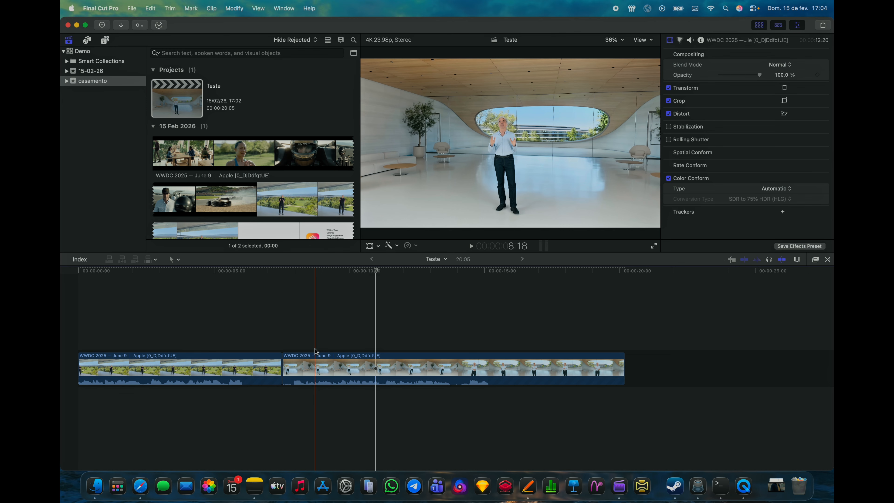
# Undo the last edit and connect the outdoor clip above the indoor clip, starting about 2.6 seconds into the timeline.
pyautogui.press('super+z')
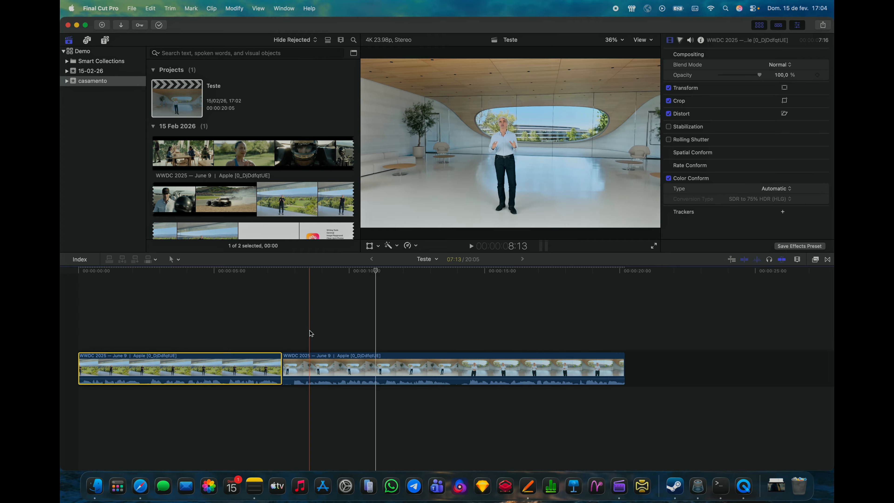
pyautogui.moveTo(226, 358); pyautogui.dragTo(296, 322)
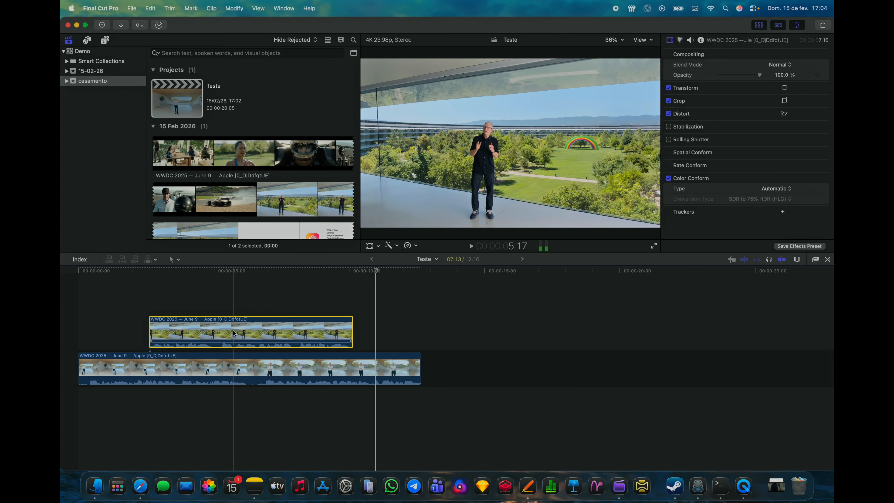
pyautogui.moveTo(351, 335)
pyautogui.mouseDown()
pyautogui.moveTo(299, 333)
pyautogui.moveTo(352, 335)
pyautogui.mouseUp()
pyautogui.click(237, 8)
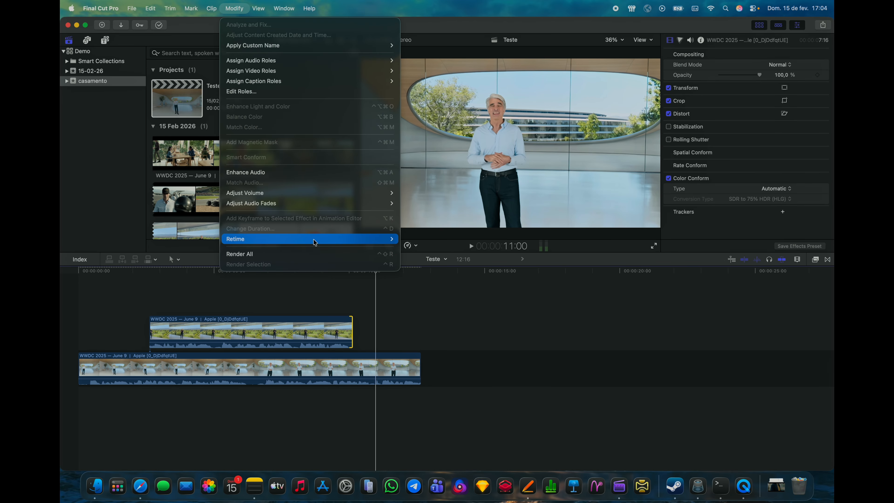
pyautogui.click(327, 319)
pyautogui.click(326, 335)
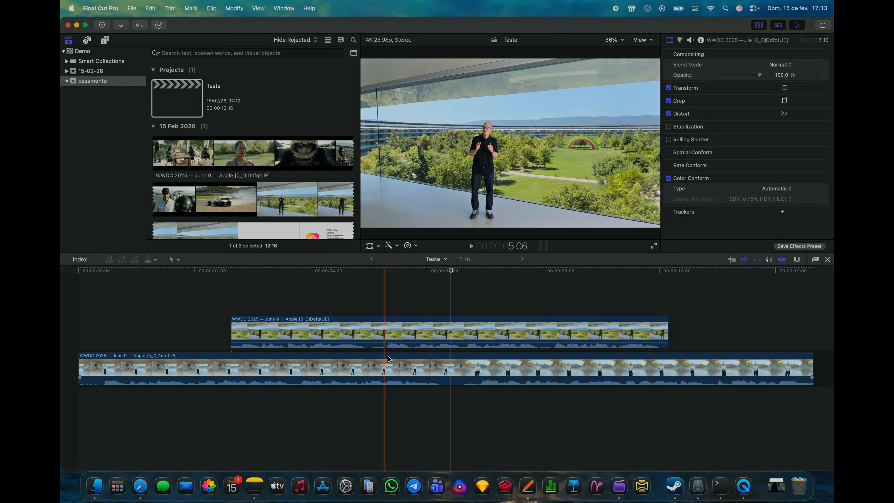
# Split the indoor clip in the primary storyline at about 6:11 and select the part after the cut.
pyautogui.click(405, 270)
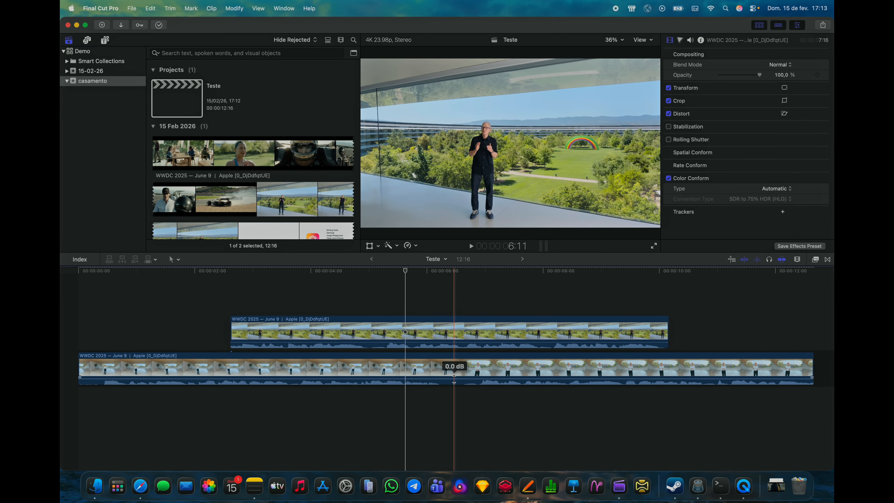
pyautogui.press('super+b')
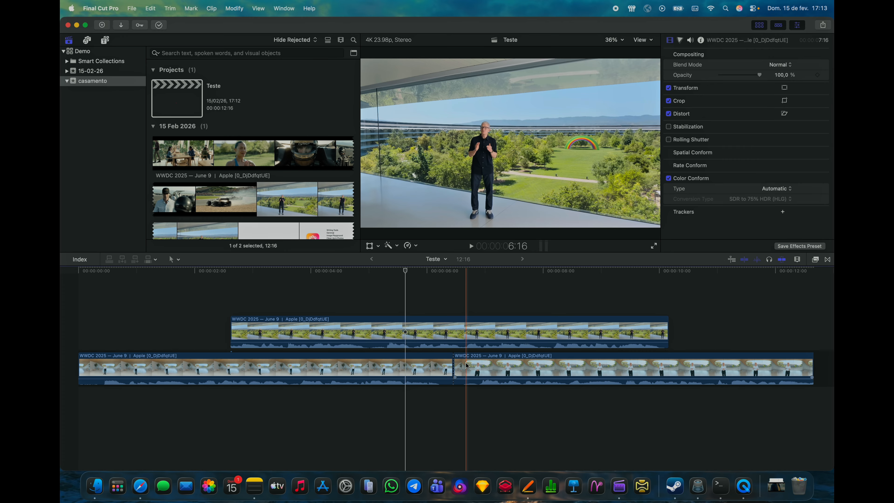
pyautogui.moveTo(466, 365); pyautogui.dragTo(633, 376)
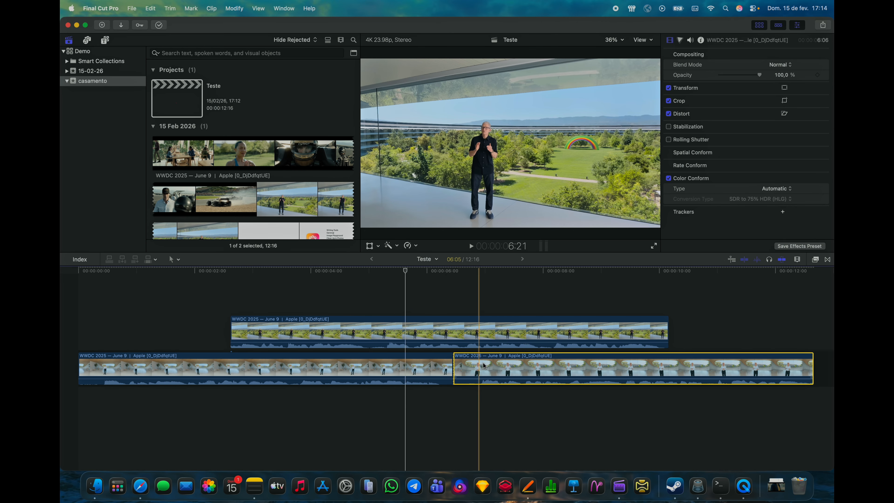
# Detach the audio from the indoor clip after the cut, try deleting that clip, and undo the deletion.
pyautogui.rightClick(506, 364)
pyautogui.click(537, 262)
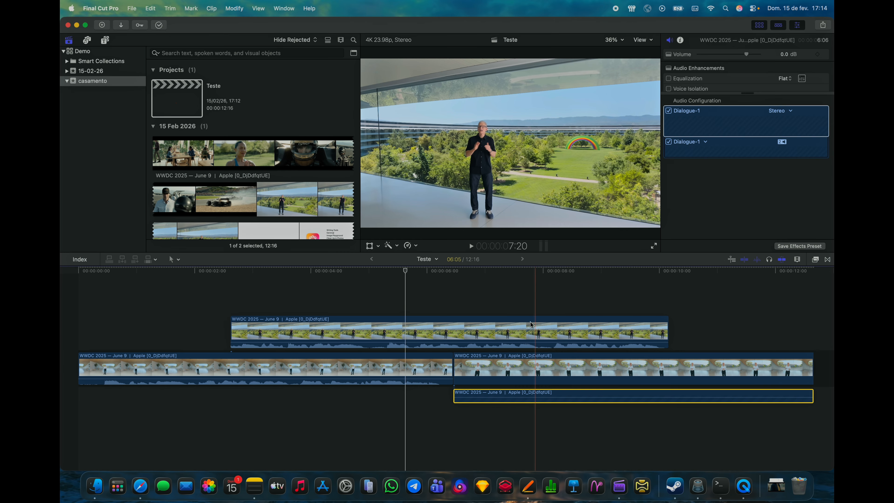
pyautogui.click(482, 379)
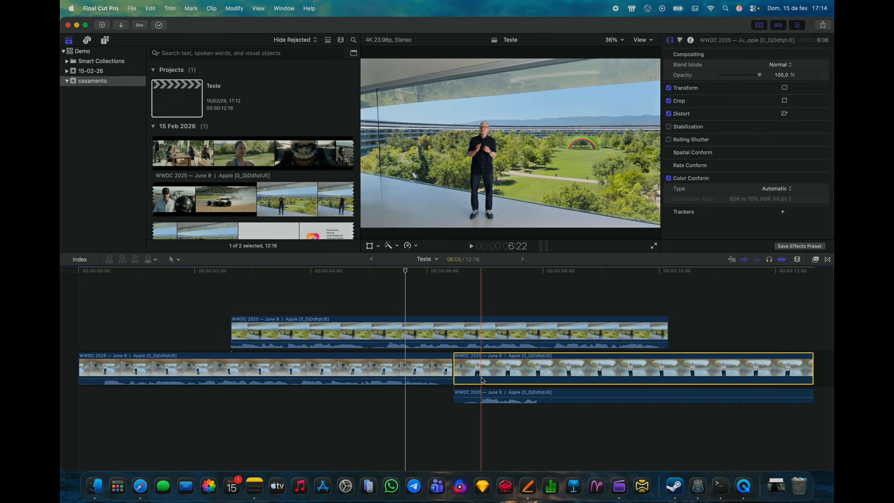
pyautogui.press('Delete')
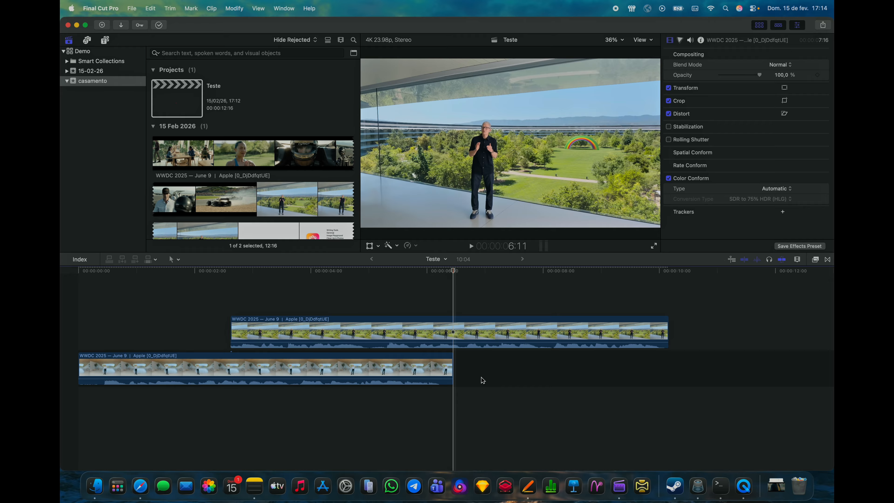
pyautogui.press('super+z')
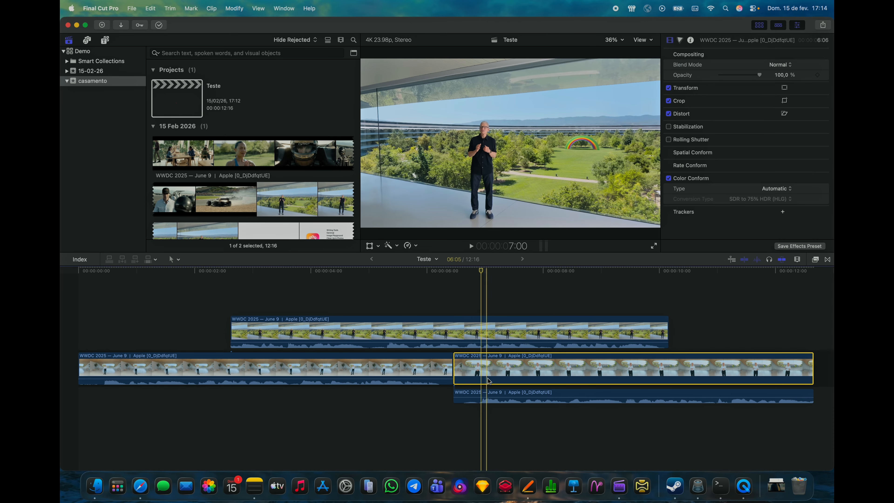
# Try shifting the detached audio about 1.25 seconds earlier and deleting its video clip, and undo back to before the audio was detached.
pyautogui.moveTo(573, 394); pyautogui.dragTo(504, 394)
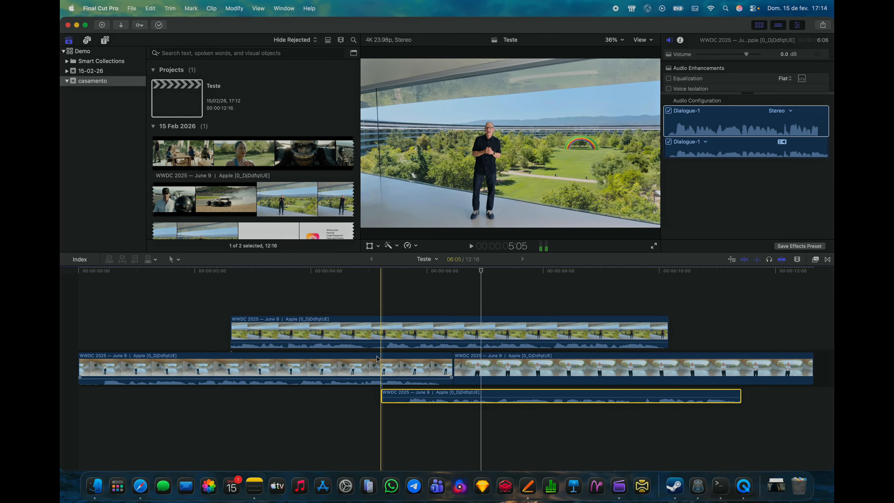
pyautogui.click(533, 369)
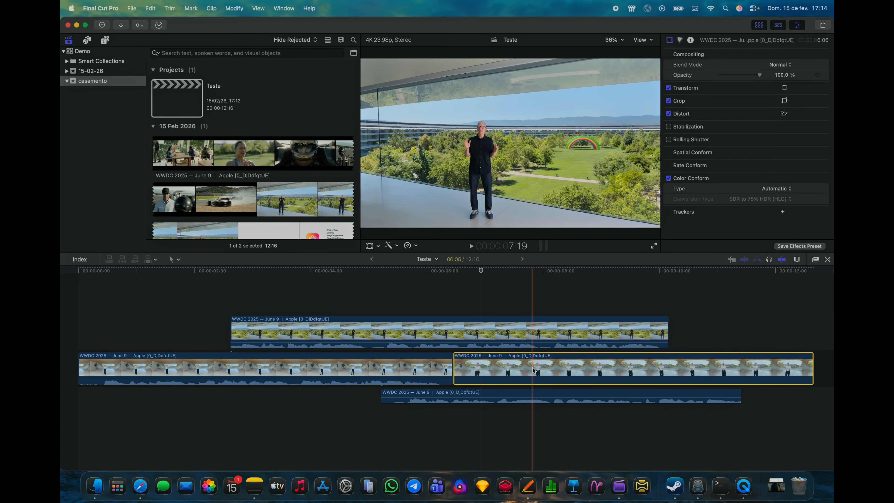
pyautogui.press('Delete')
pyautogui.hotkey('ctrl', 'z')
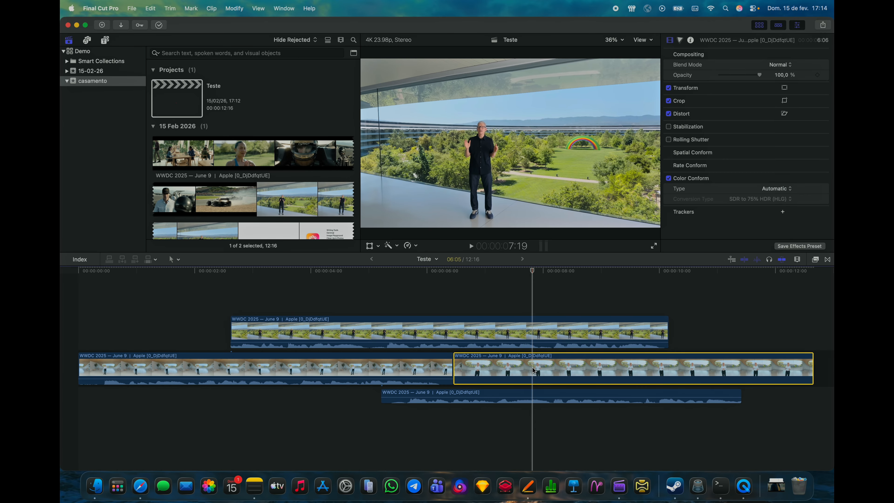
pyautogui.hotkey('ctrl', 'z')
pyautogui.hotkey('ctrl', 'z')
# Select the end edge of the indoor clip before the cut and place the playhead at that cut, at 6:11.
pyautogui.click(453, 366)
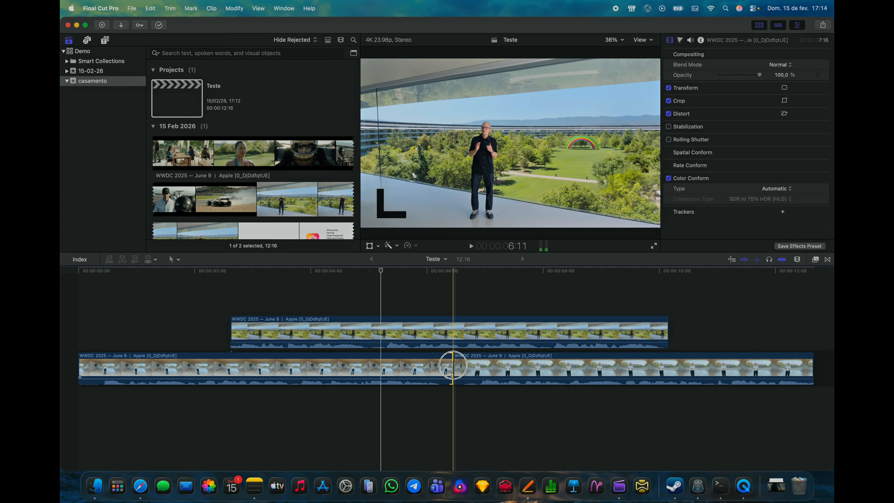
pyautogui.click(454, 270)
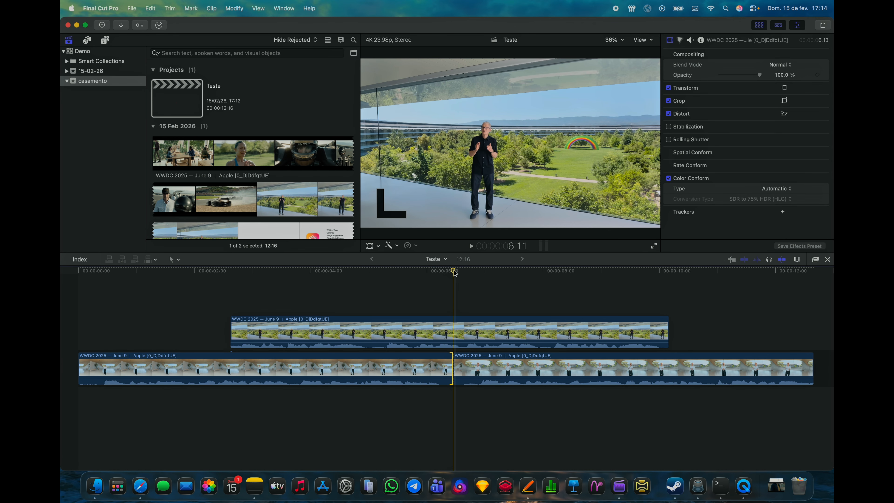
# Insert a gap at the 6:11 cut in the primary storyline and shorten it to 1:02.
pyautogui.click(152, 8)
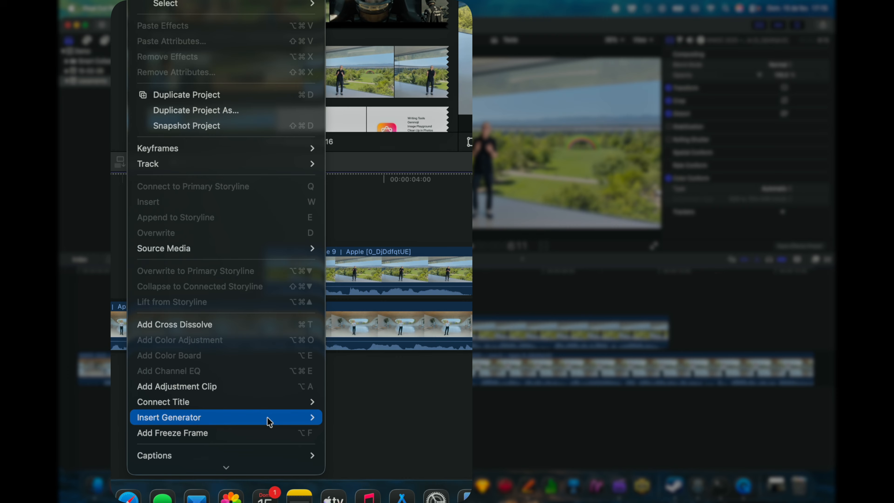
pyautogui.moveTo(270, 422)
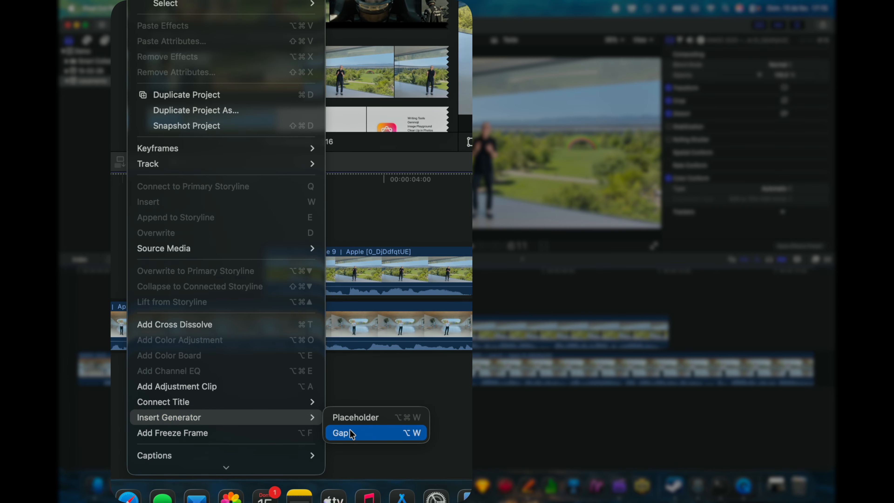
pyautogui.click(351, 433)
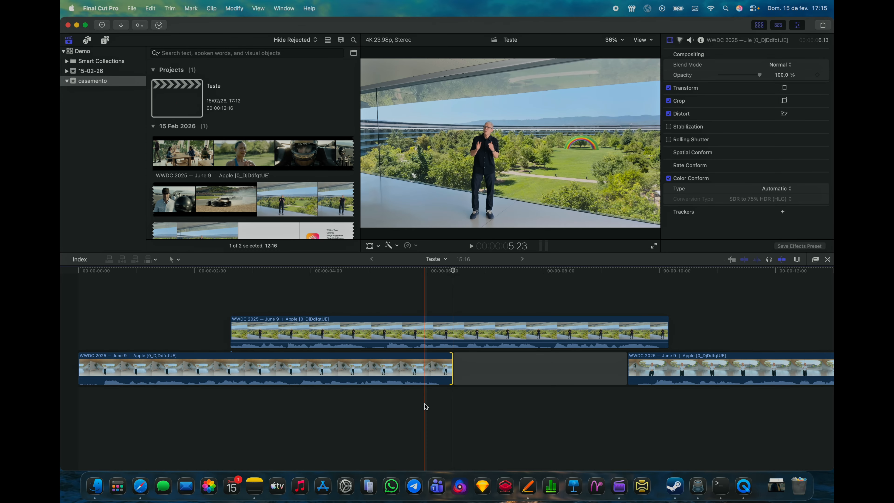
pyautogui.moveTo(626, 367); pyautogui.dragTo(512, 373)
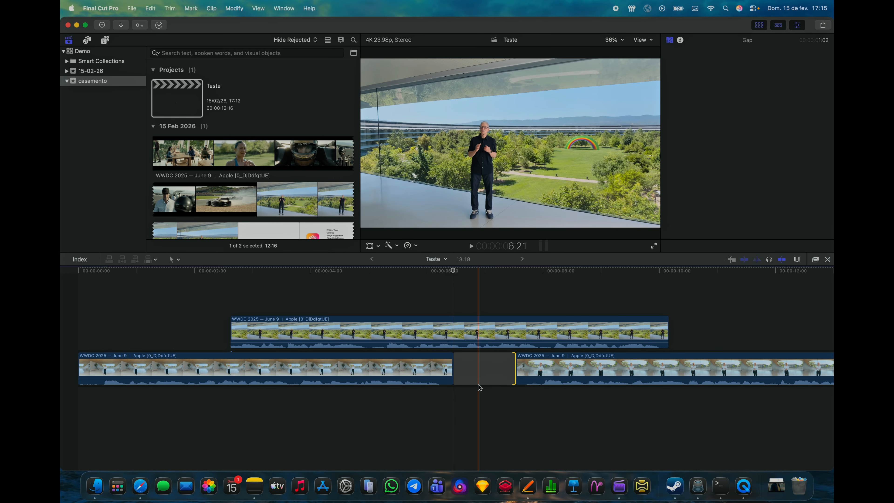
# Try deleting the indoor clip before the gap and undo it, and try replacing that clip with a gap and undo.
pyautogui.click(490, 382)
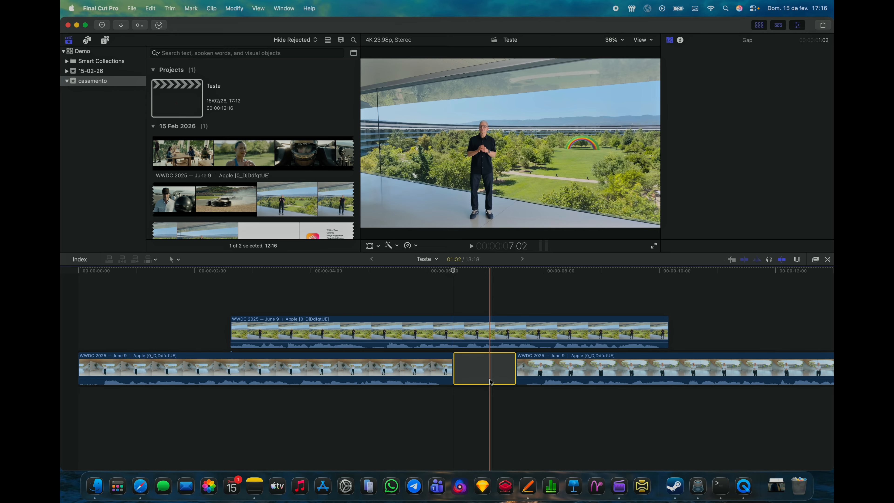
pyautogui.click(410, 370)
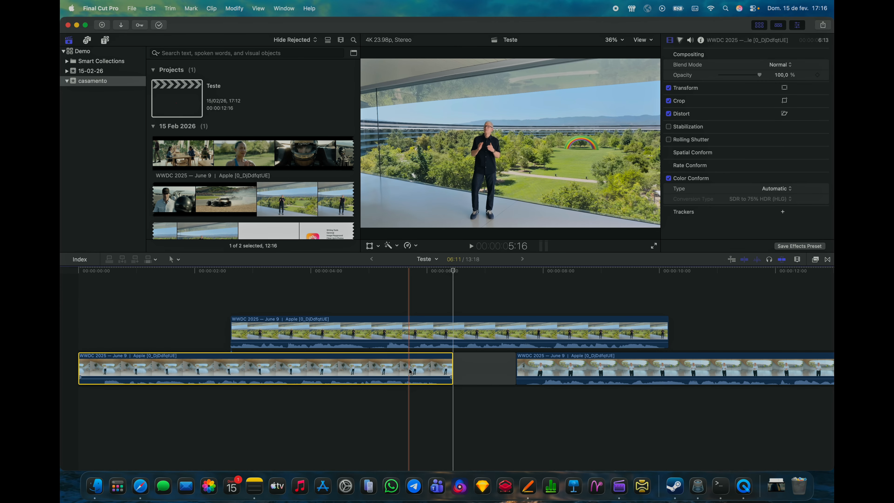
pyautogui.press('Delete')
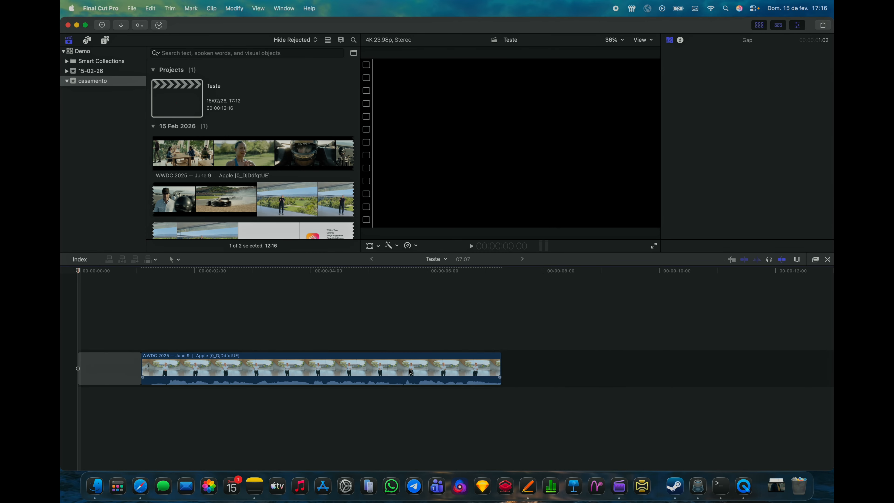
pyautogui.press('super+z')
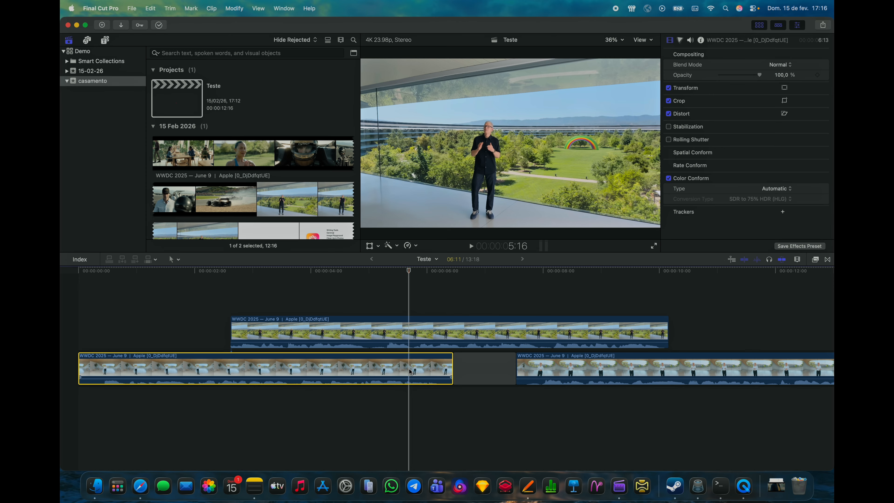
pyautogui.hotkey('shift', 'Delete')
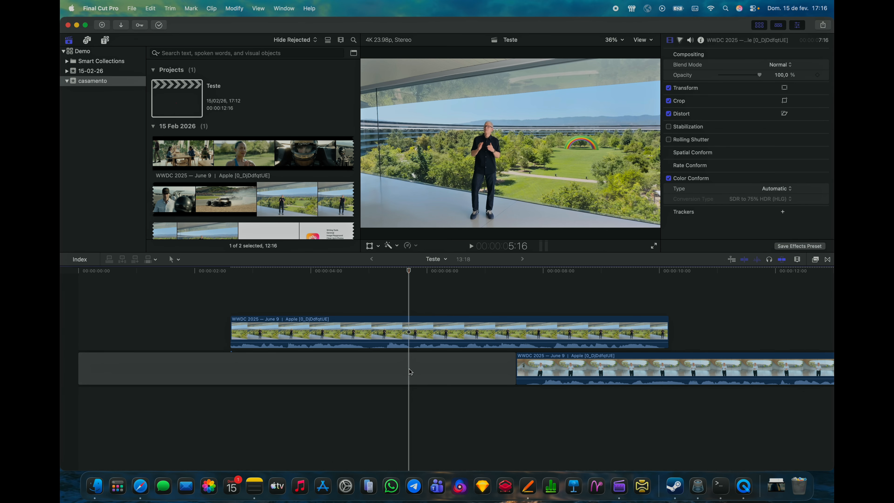
pyautogui.press('super+z')
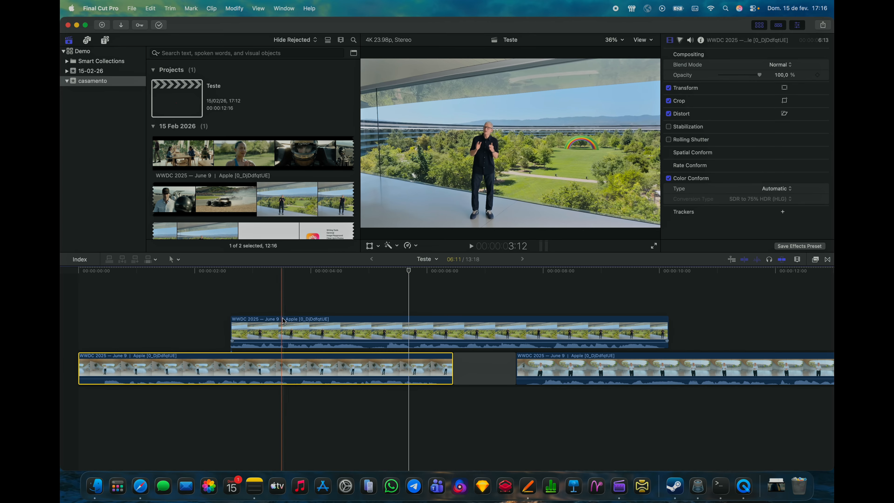
# Delete the gap and the second indoor clip, and place the outdoor clip in the primary storyline right after the first indoor clip.
pyautogui.moveTo(356, 329); pyautogui.dragTo(517, 330)
pyautogui.click(479, 372)
pyautogui.press('BackSpace')
pyautogui.click(630, 370)
pyautogui.press('BackSpace')
pyautogui.click(484, 368)
pyautogui.press('BackSpace')
pyautogui.moveTo(485, 329); pyautogui.dragTo(520, 363)
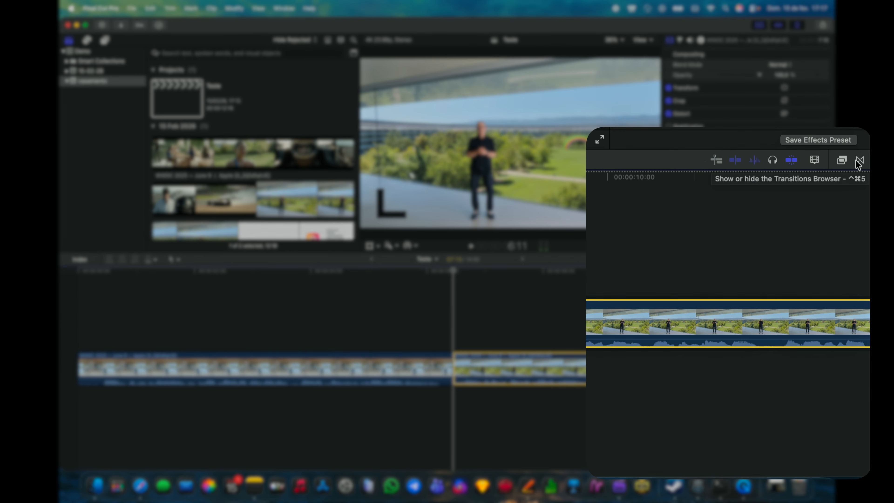
# Add the 360° Divide transition between the indoor and outdoor clips and play it back.
pyautogui.click(842, 161)
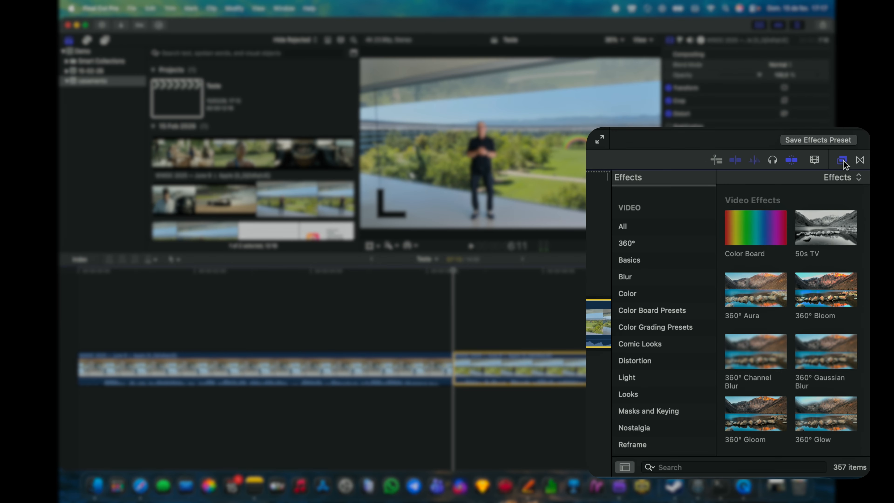
pyautogui.click(860, 161)
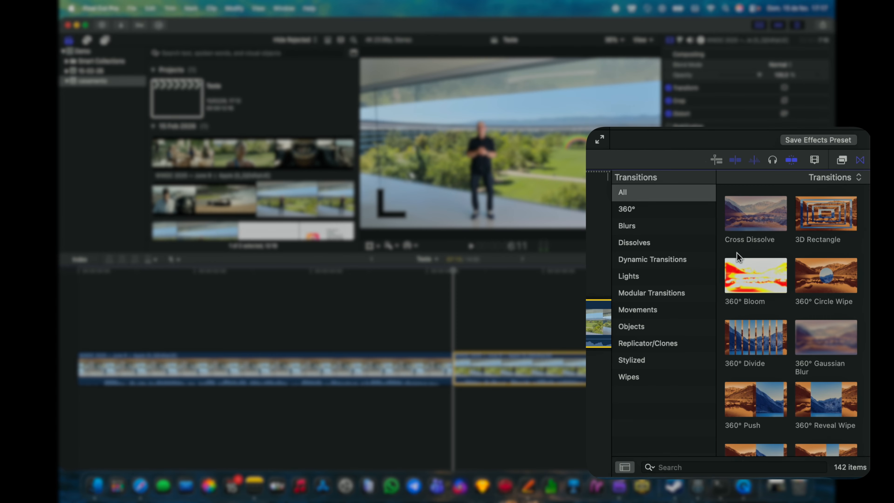
pyautogui.moveTo(745, 382); pyautogui.dragTo(440, 375)
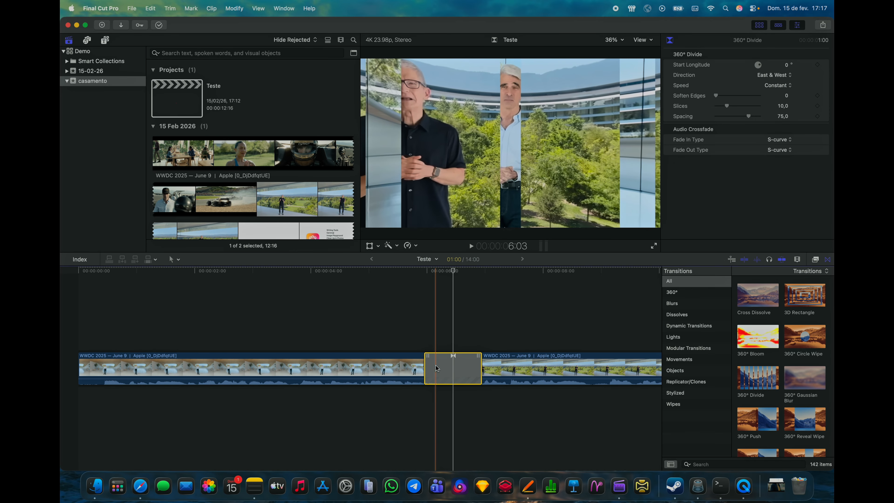
pyautogui.click(412, 271)
pyautogui.moveTo(413, 270)
pyautogui.mouseDown()
pyautogui.moveTo(445, 275)
pyautogui.moveTo(414, 276)
pyautogui.mouseUp()
pyautogui.press('space')
pyautogui.press('space')
# Replace the 360° Divide transition between the two clips with Zoom & Pan and play back the cut.
pyautogui.scroll(-10, 755, 418)
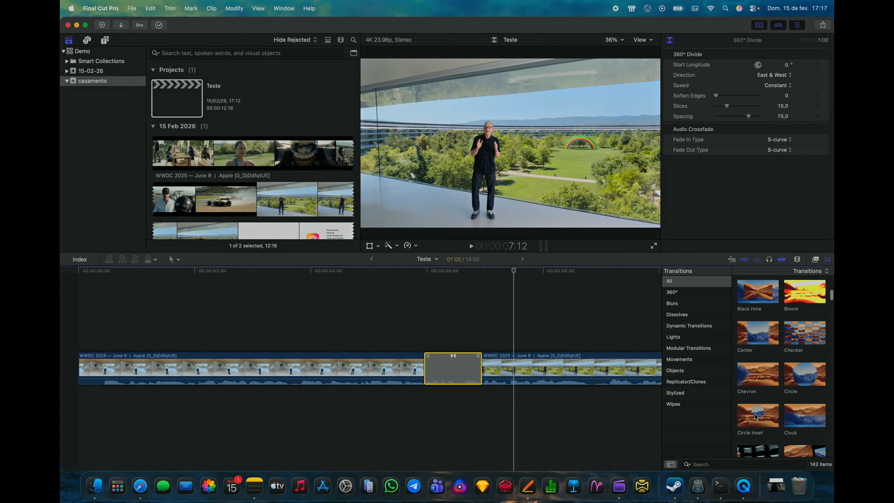
pyautogui.scroll(-6, 754, 417)
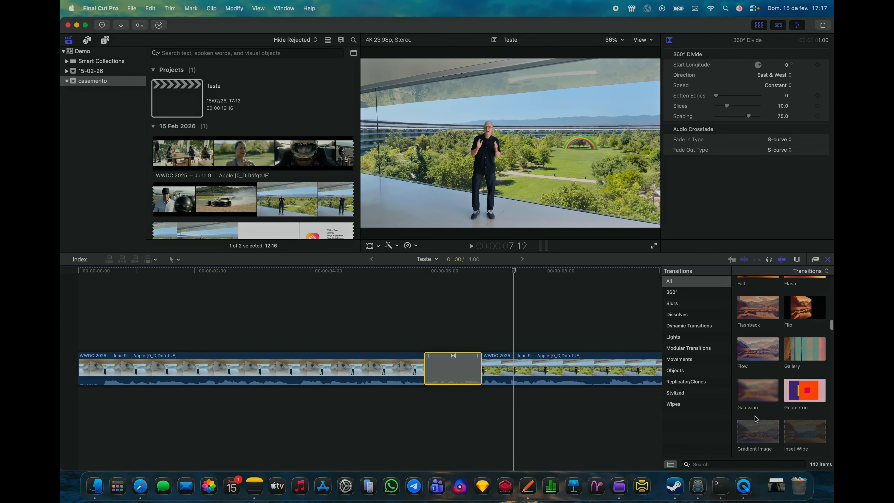
pyautogui.scroll(-6, 754, 417)
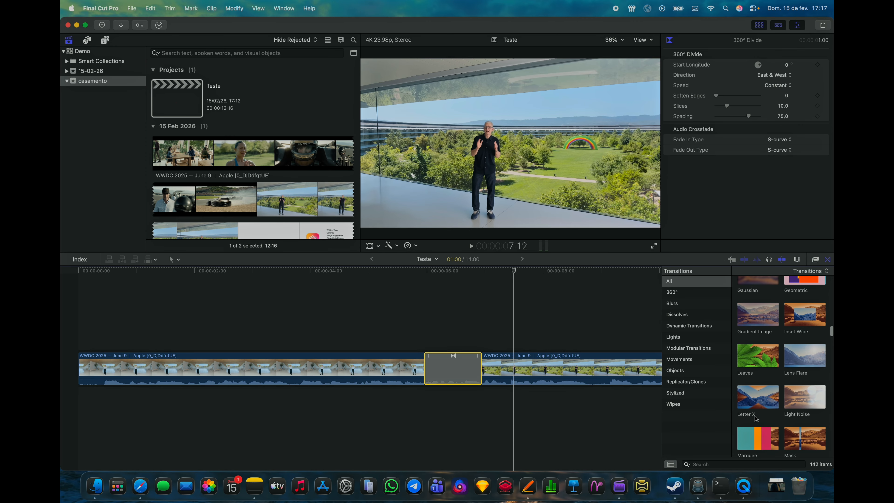
pyautogui.scroll(-5, 756, 418)
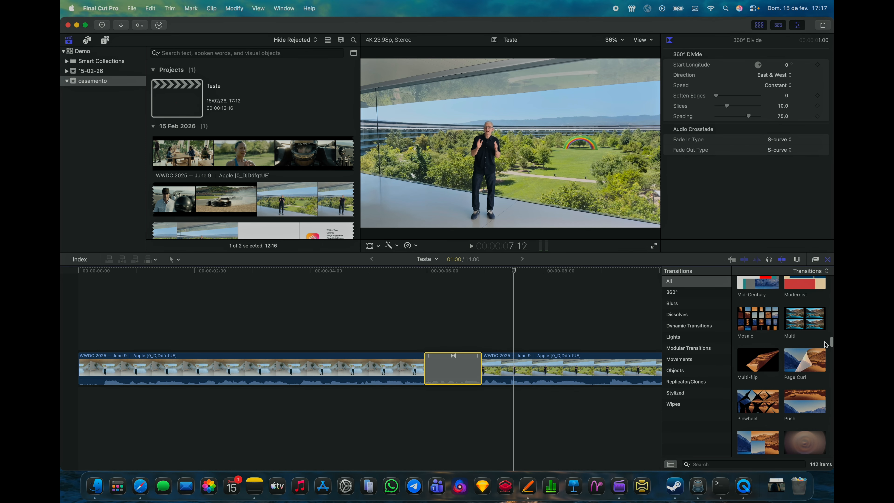
pyautogui.moveTo(830, 342); pyautogui.dragTo(831, 378)
pyautogui.moveTo(801, 336); pyautogui.dragTo(435, 369)
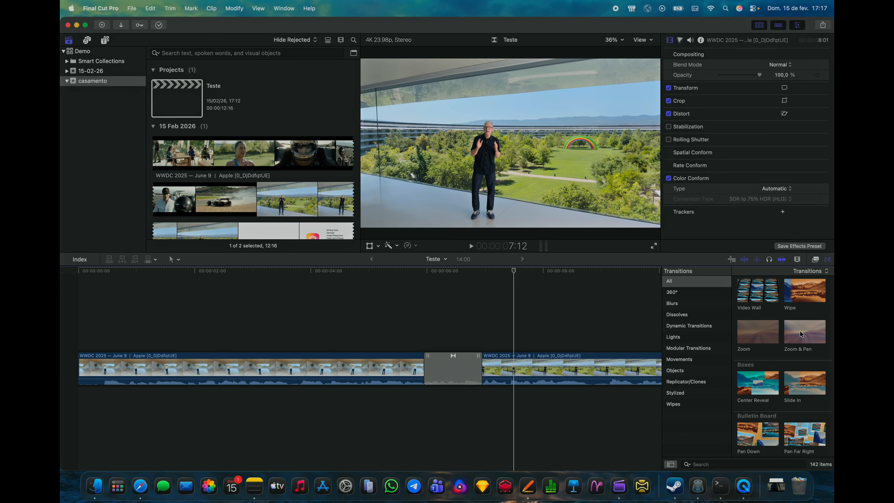
pyautogui.click(815, 333)
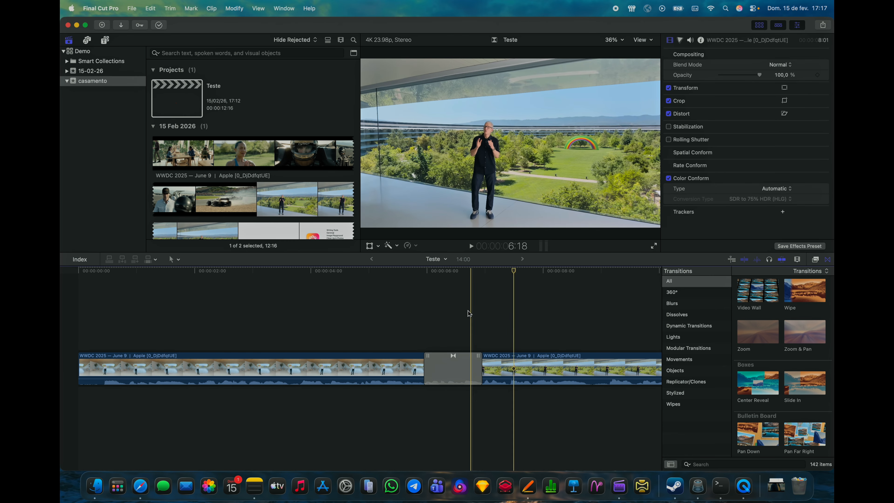
pyautogui.click(421, 303)
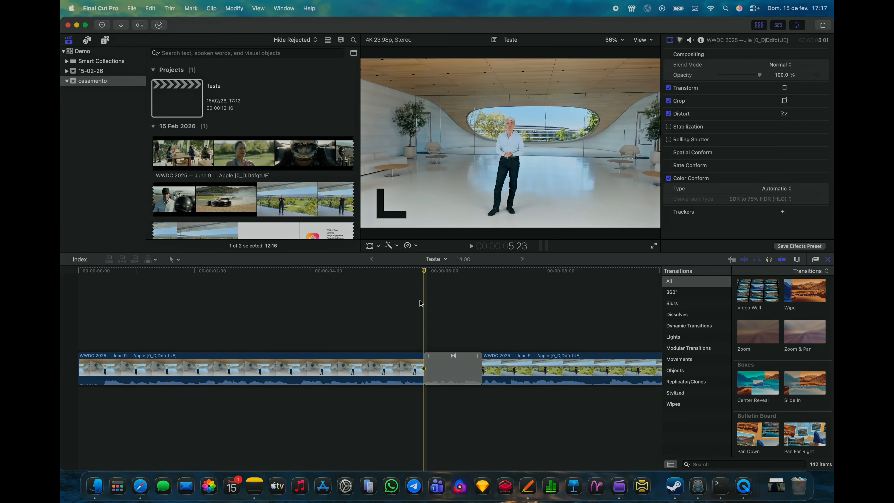
pyautogui.press('space')
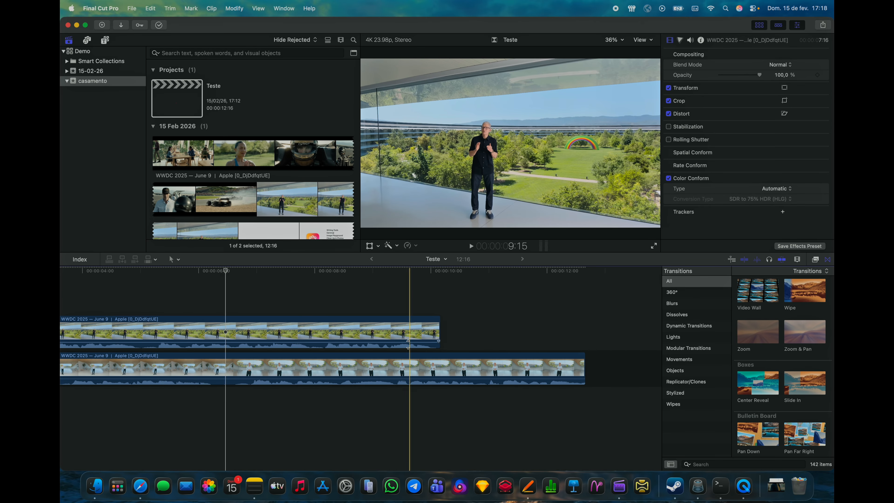
# Select the connected outdoor clip and browse all video effects, previewing Frame, Glass Block and Highlights on it.
pyautogui.click(379, 332)
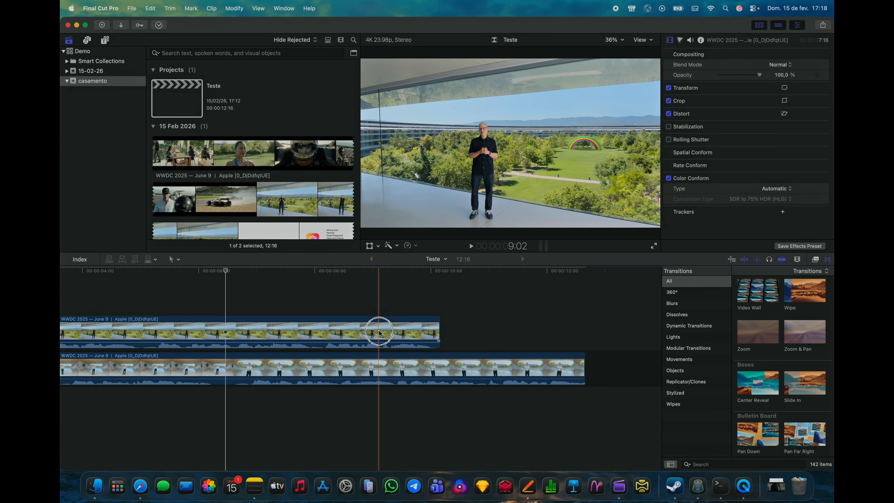
pyautogui.click(815, 260)
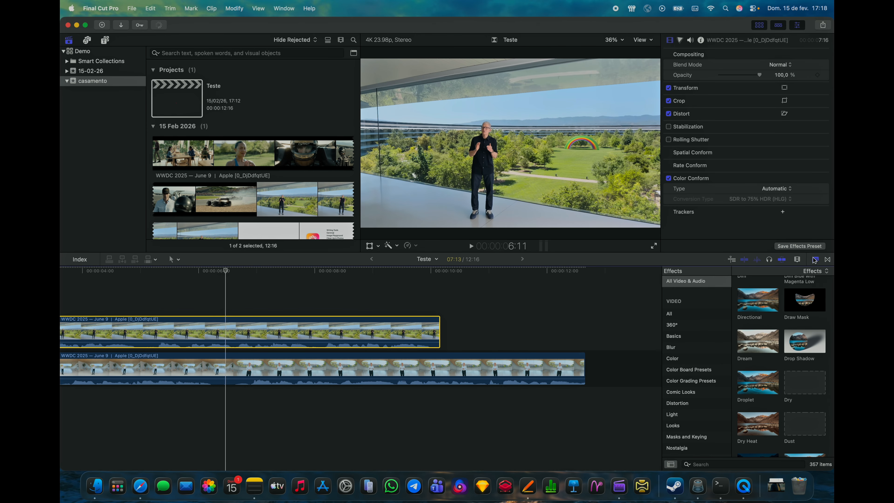
pyautogui.hscroll(-10, 334, 423)
pyautogui.click(677, 312)
pyautogui.scroll(-5, 799, 359)
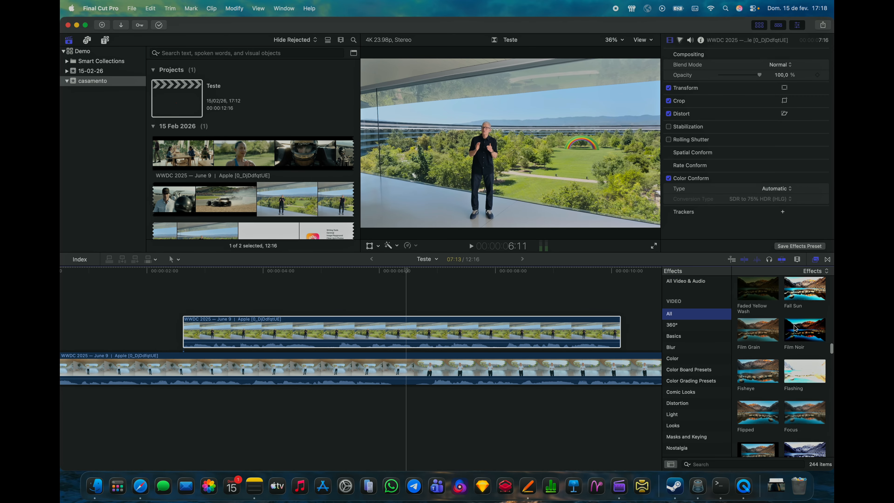
pyautogui.scroll(-3, 798, 367)
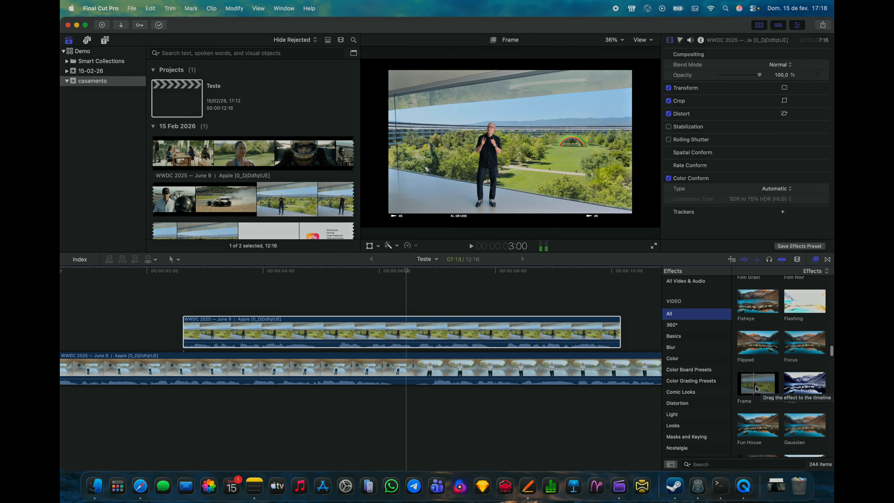
pyautogui.scroll(-3, 753, 387)
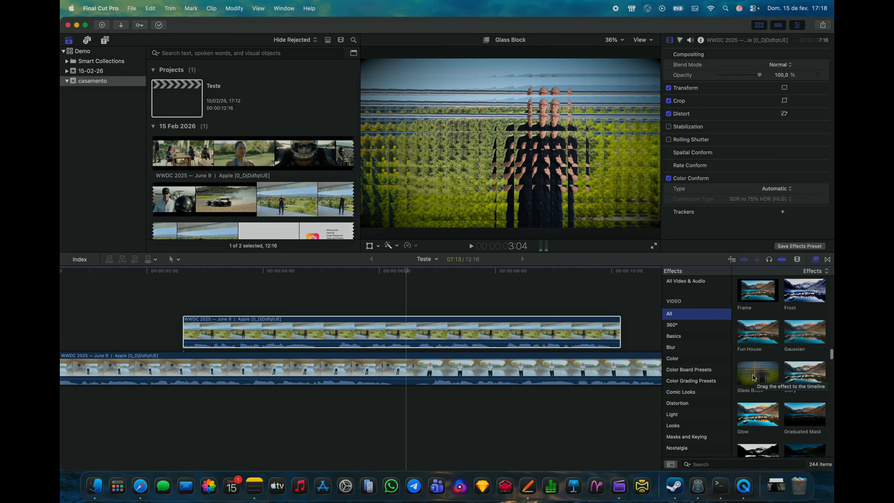
pyautogui.scroll(-5, 757, 378)
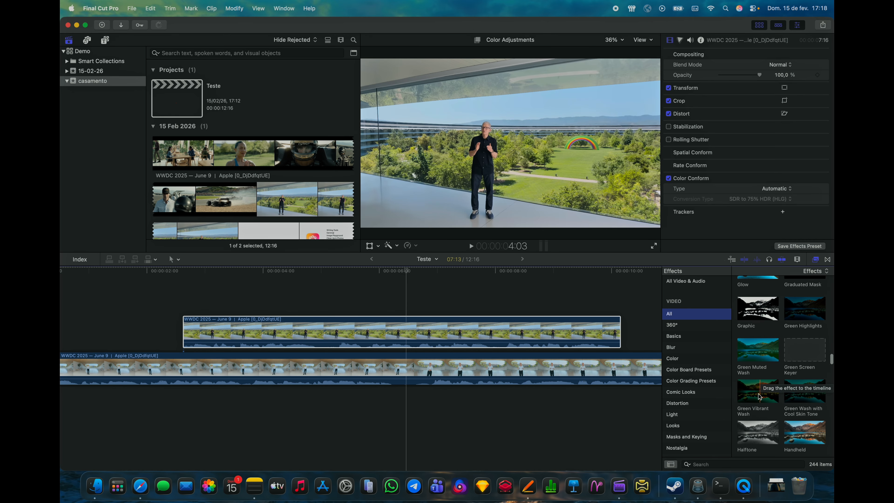
pyautogui.scroll(-5, 758, 395)
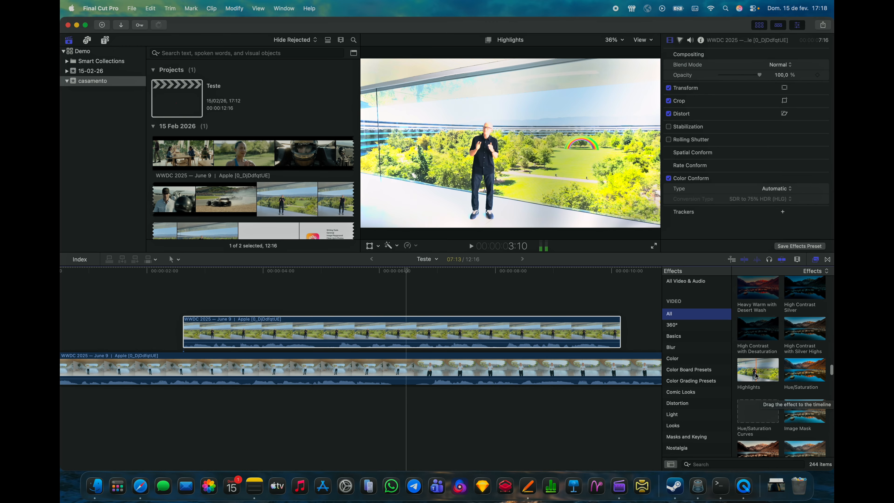
pyautogui.scroll(-10, 760, 384)
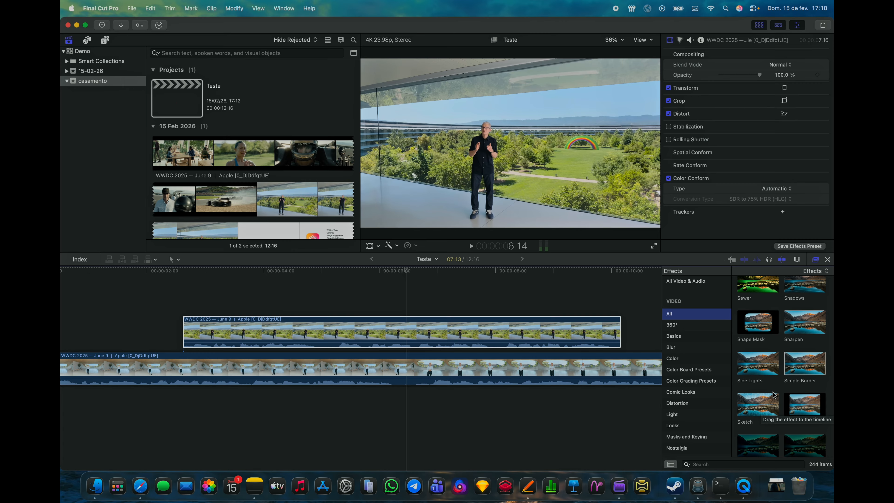
pyautogui.scroll(-5, 773, 392)
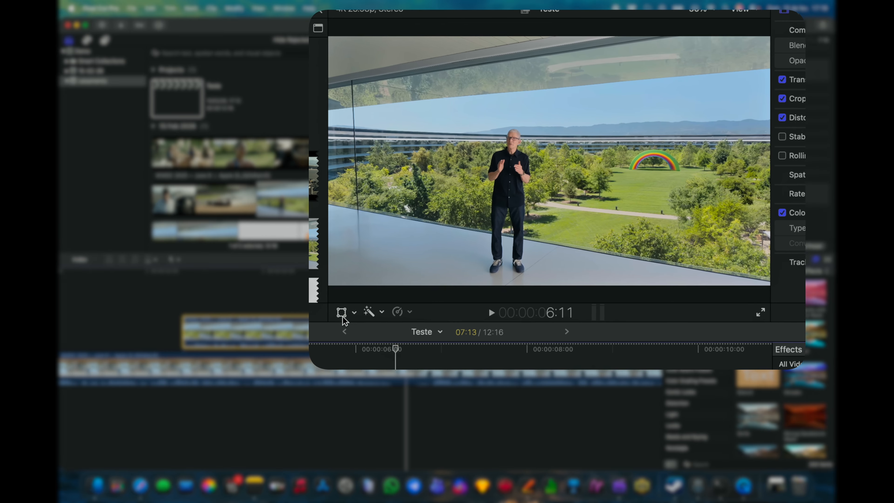
# Resize the connected outdoor clip with Transform and shift it toward the right side of the frame, uncovering a strip of the indoor clip.
pyautogui.click(340, 316)
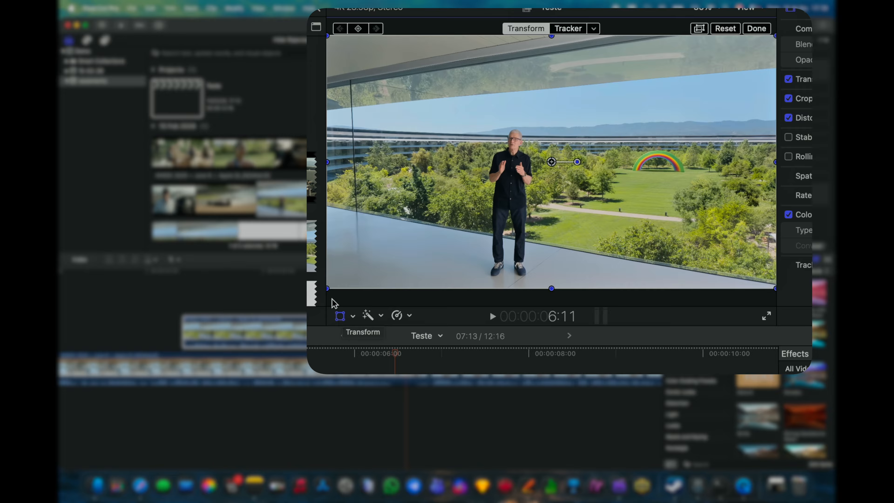
pyautogui.moveTo(327, 288); pyautogui.dragTo(464, 253)
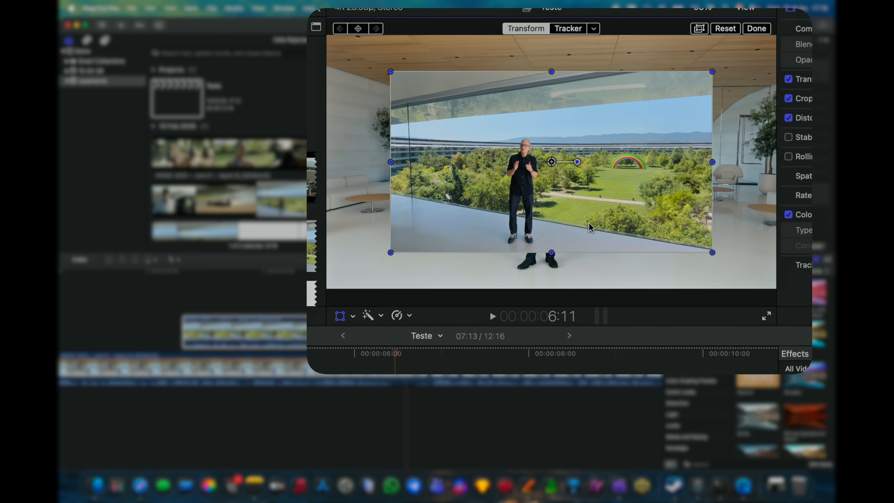
pyautogui.moveTo(711, 253); pyautogui.dragTo(740, 276)
pyautogui.moveTo(578, 243); pyautogui.dragTo(721, 251)
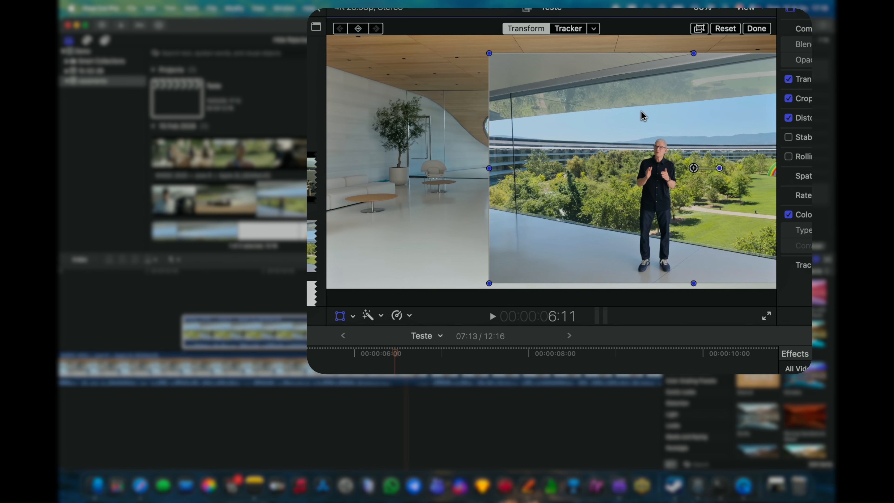
pyautogui.moveTo(489, 53); pyautogui.dragTo(457, 44)
pyautogui.moveTo(568, 166); pyautogui.dragTo(539, 145)
pyautogui.moveTo(425, 281); pyautogui.dragTo(416, 286)
pyautogui.moveTo(494, 234); pyautogui.dragTo(485, 235)
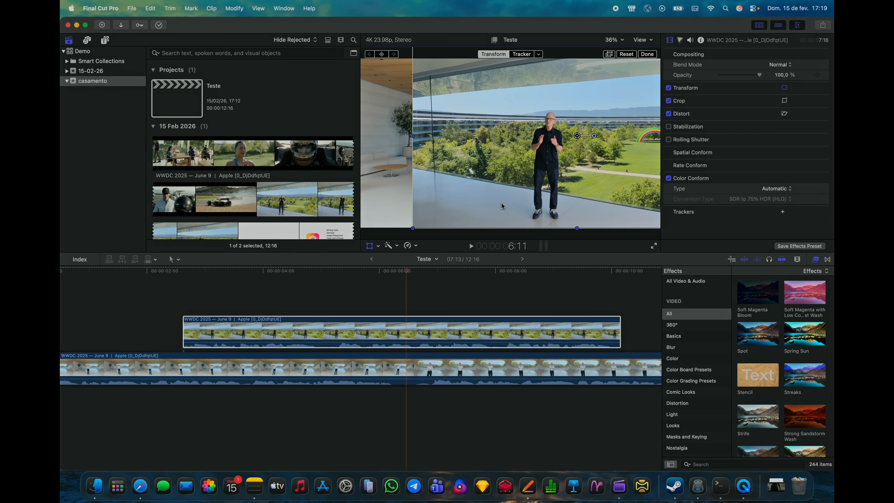
# Search the effects for "magnetic" and apply Magnetic Mask to the man in the connected outdoor clip.
pyautogui.scroll(-10, 759, 397)
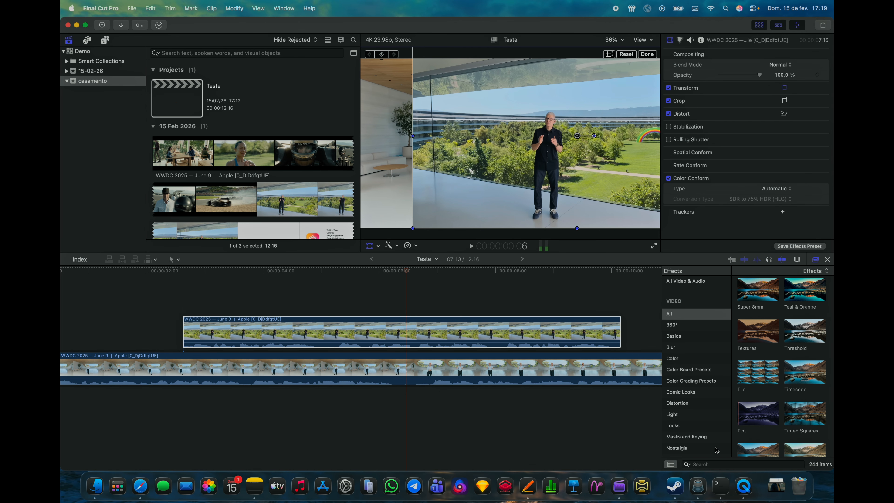
pyautogui.click(718, 464)
pyautogui.write('magn')
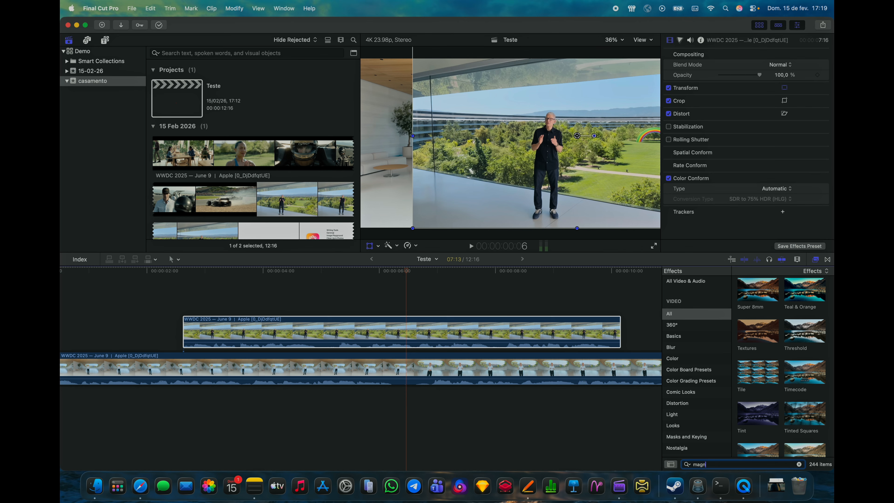
pyautogui.write('etic')
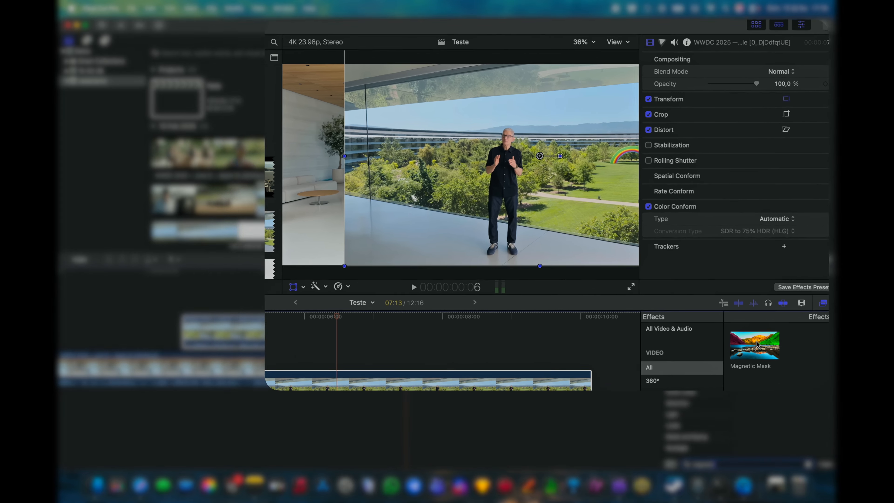
pyautogui.moveTo(757, 295); pyautogui.dragTo(547, 190)
pyautogui.moveTo(433, 270); pyautogui.dragTo(444, 246)
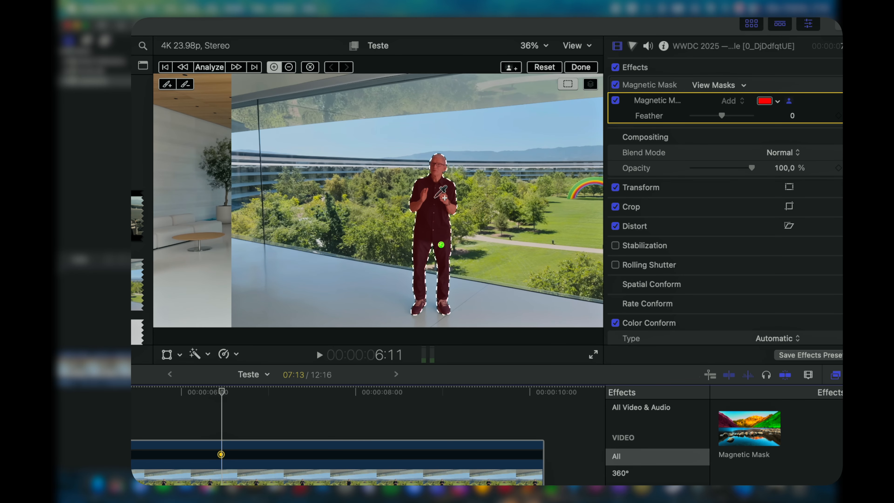
# Add five more include points to the magnetic mask on the man's head, chest and upper legs.
pyautogui.click(432, 189)
pyautogui.click(420, 231)
pyautogui.click(424, 252)
pyautogui.click(448, 189)
pyautogui.click(439, 163)
# Place exclude points in the background around the man's head, arms and feet to refine the magnetic mask.
pyautogui.press('alt')
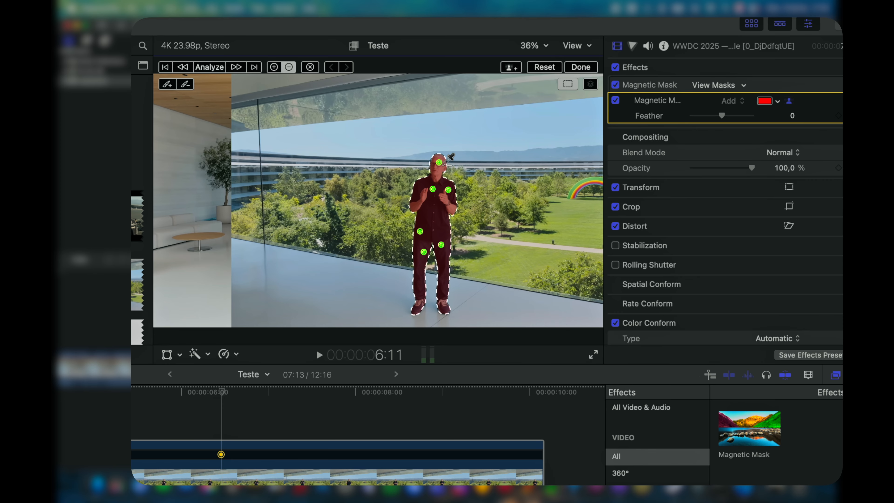
pyautogui.click(406, 168)
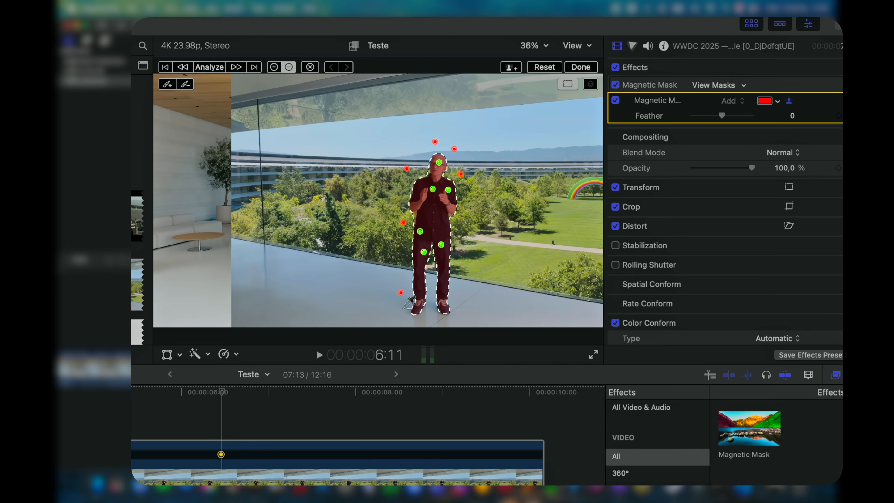
pyautogui.click(425, 317)
pyautogui.press('alt')
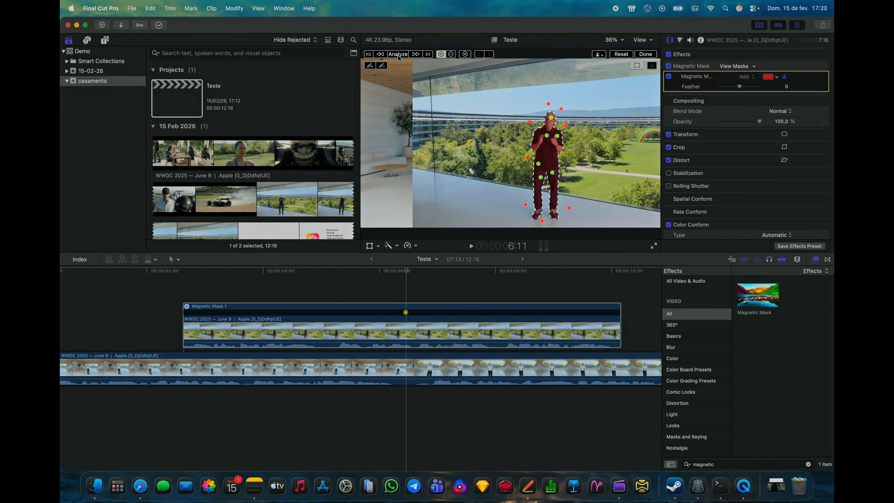
# Analyze the magnetic mask across the connected clip, close mask editing, and play back the composite from the clip's start.
pyautogui.click(398, 55)
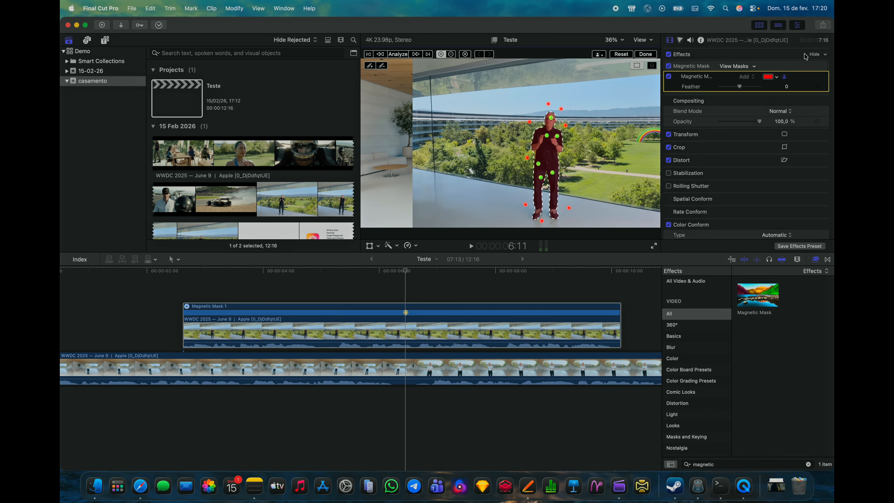
pyautogui.click(784, 78)
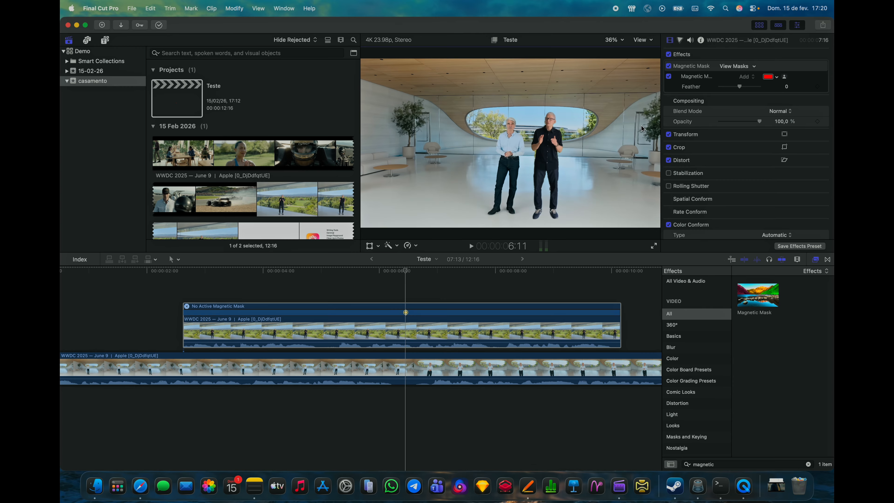
pyautogui.moveTo(374, 268); pyautogui.dragTo(189, 274)
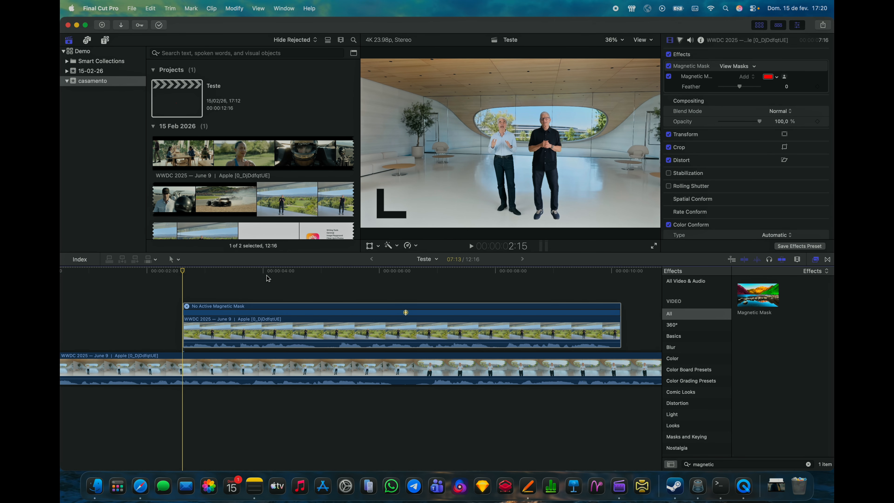
pyautogui.press('space')
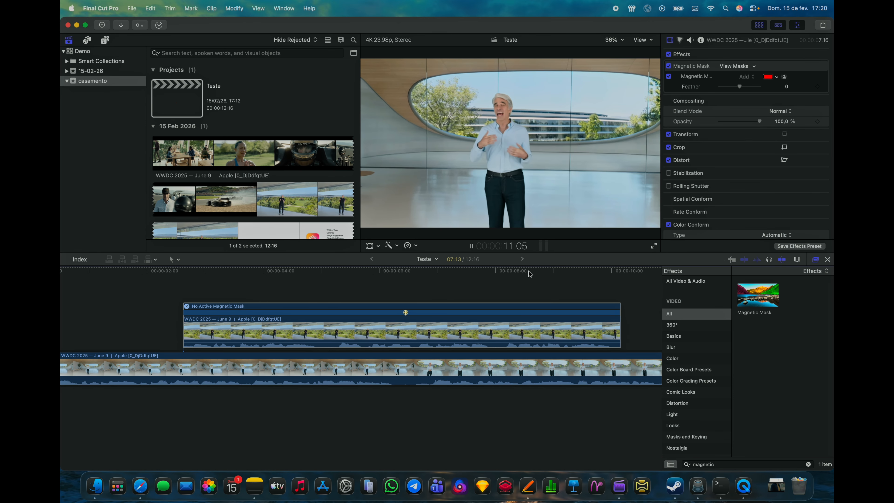
pyautogui.press('space')
# Move the masked clip to the start of the project, and cut off both clips after 5:15.
pyautogui.hscroll(-9, 457, 304)
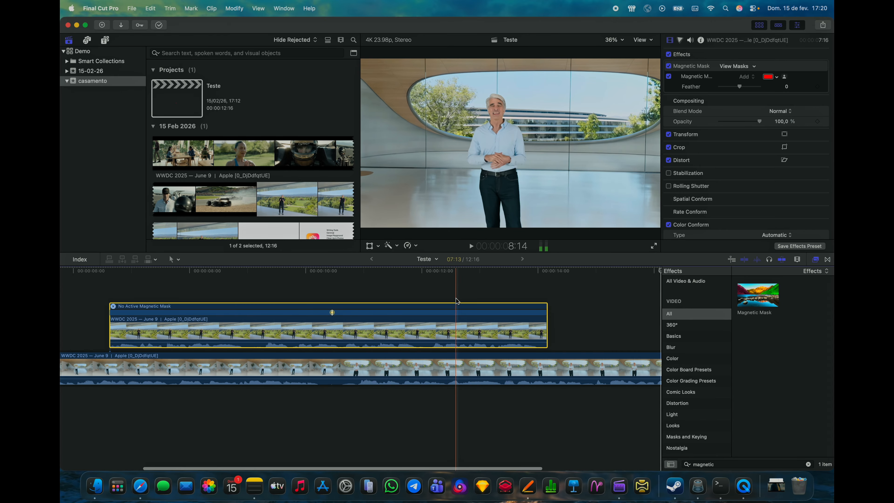
pyautogui.moveTo(329, 319); pyautogui.dragTo(175, 324)
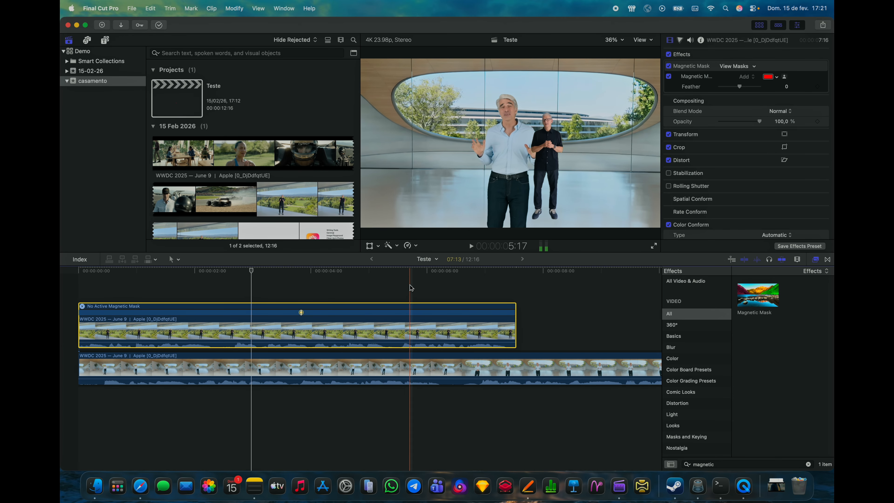
pyautogui.click(406, 329)
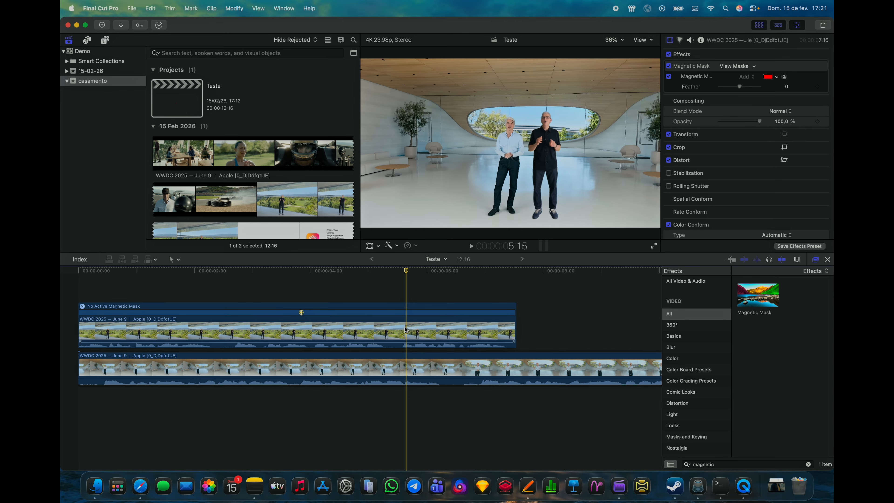
pyautogui.press('super+b')
pyautogui.click(406, 362)
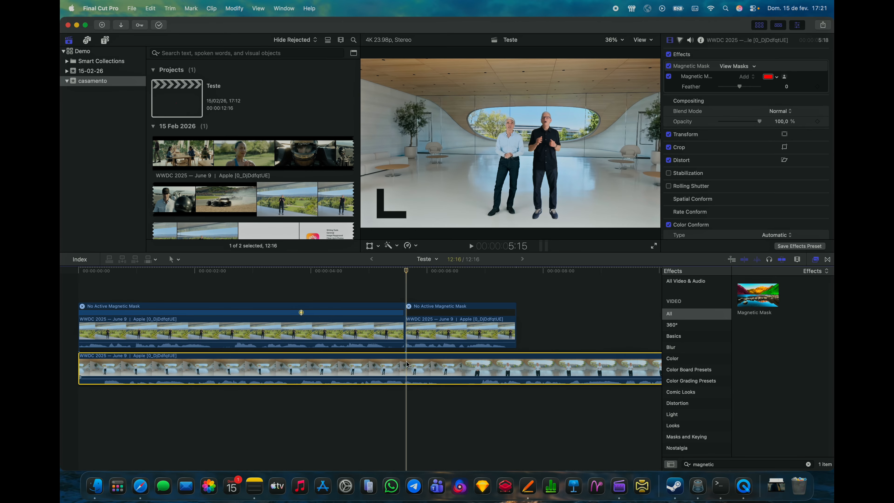
pyautogui.press('super+b')
pyautogui.click(431, 365)
pyautogui.press('Delete')
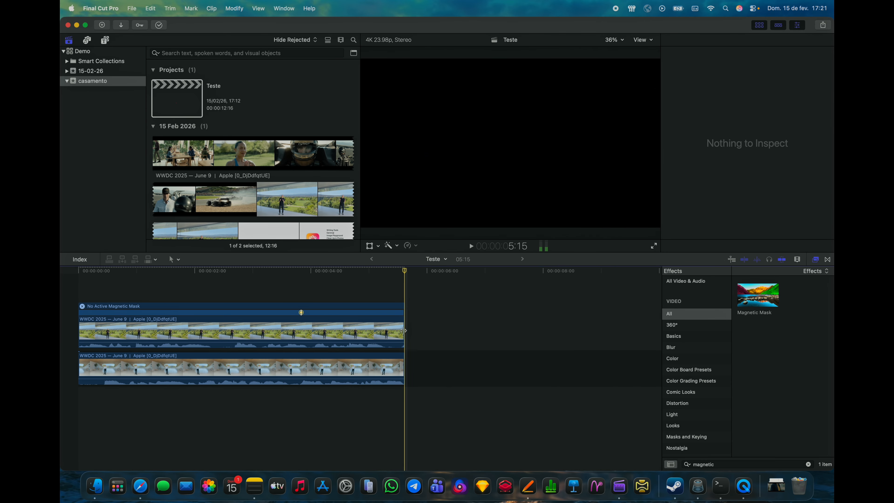
# Scale the masked clip down slightly with Transform to fit the man beside the other presenter, and play back the composite.
pyautogui.moveTo(194, 268); pyautogui.dragTo(76, 267)
pyautogui.click(156, 322)
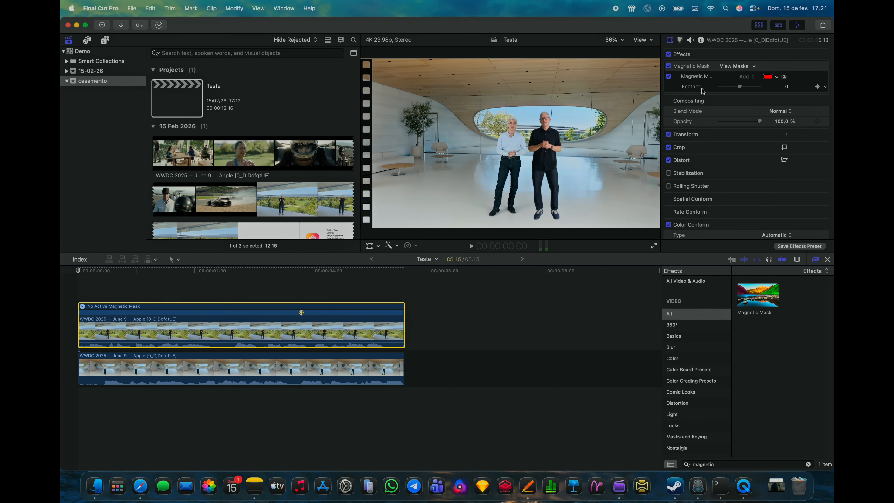
pyautogui.click(784, 135)
pyautogui.moveTo(414, 228); pyautogui.dragTo(422, 225)
pyautogui.moveTo(509, 162); pyautogui.dragTo(510, 165)
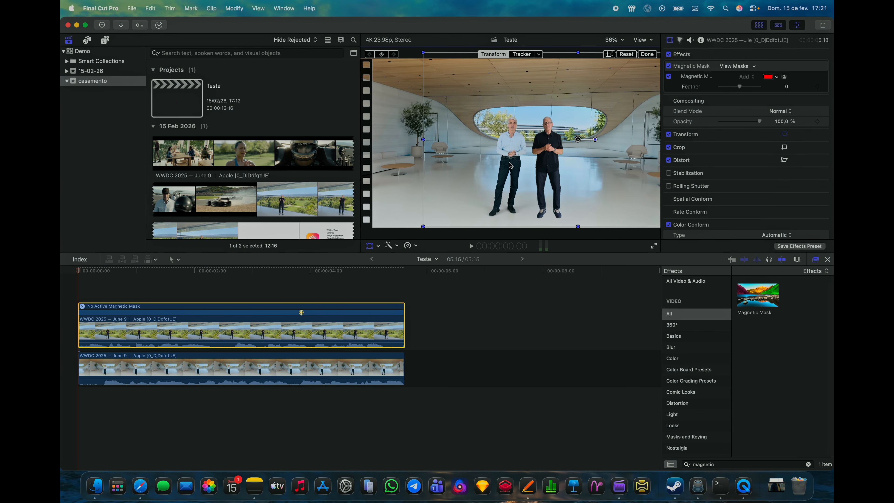
pyautogui.click(412, 176)
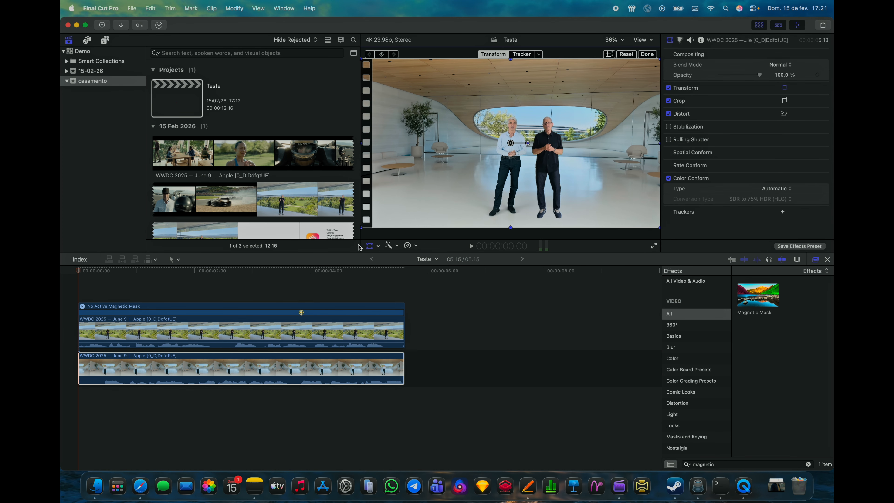
pyautogui.click(111, 274)
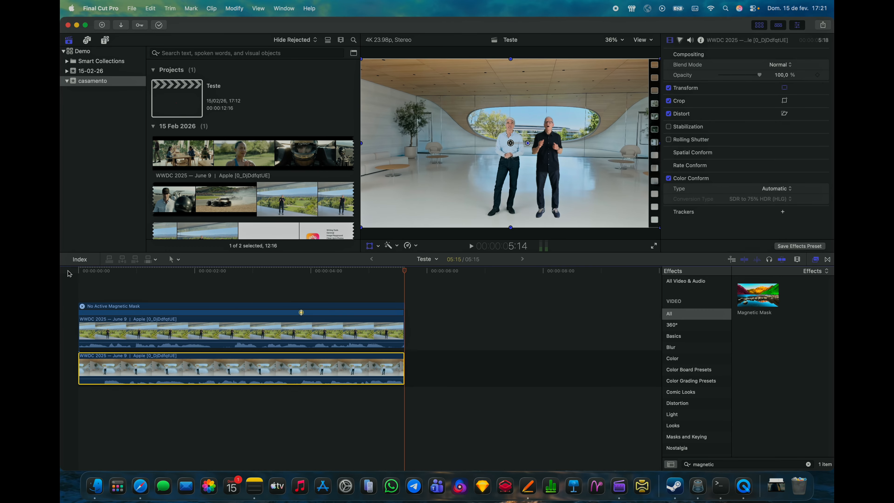
# View the share destinations and open the default Export File dialog for the Teste project.
pyautogui.click(822, 25)
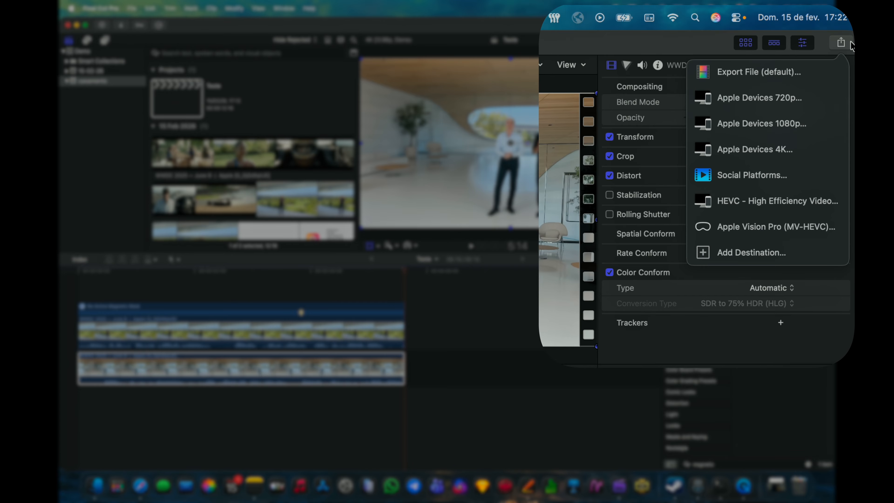
pyautogui.click(292, 288)
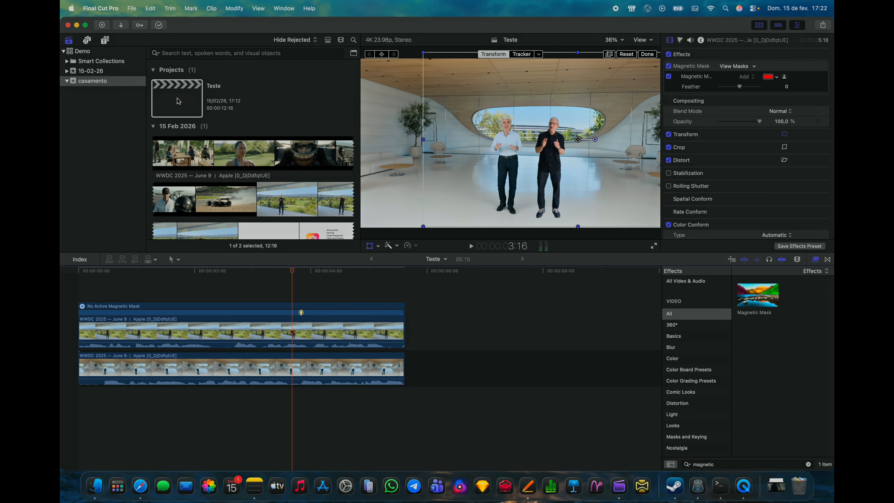
pyautogui.click(177, 102)
pyautogui.click(100, 8)
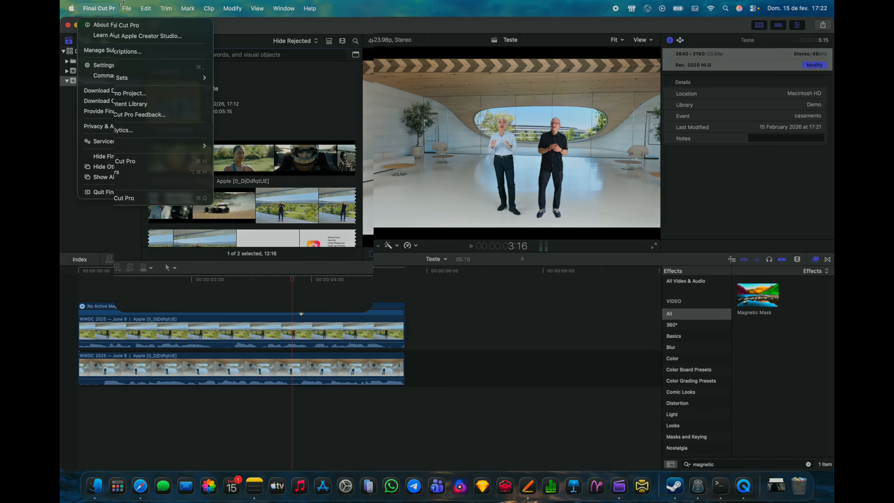
pyautogui.moveTo(131, 8)
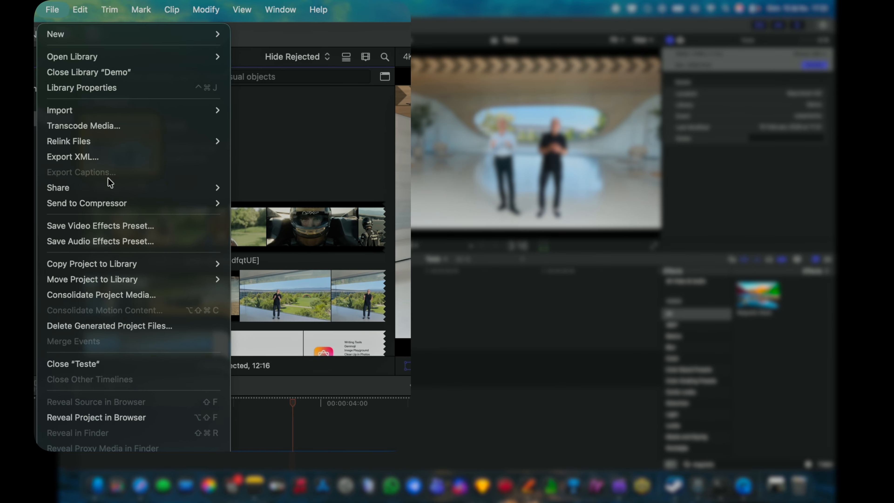
pyautogui.moveTo(112, 185)
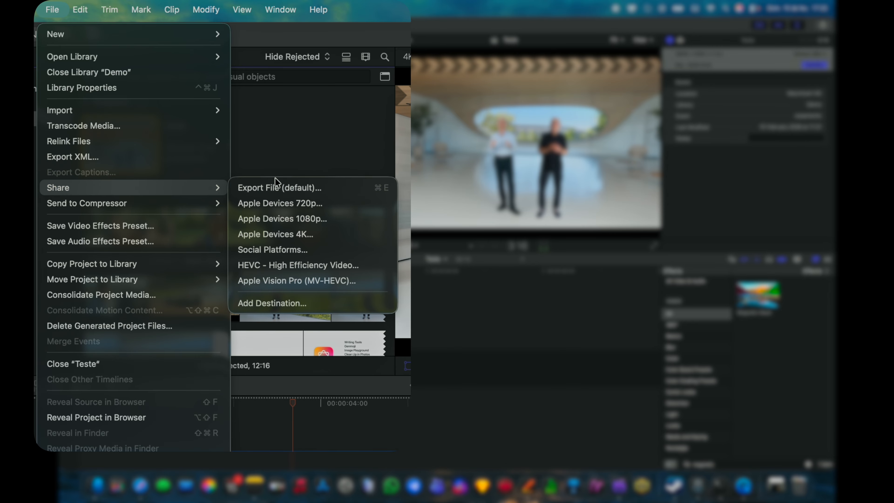
pyautogui.click(279, 187)
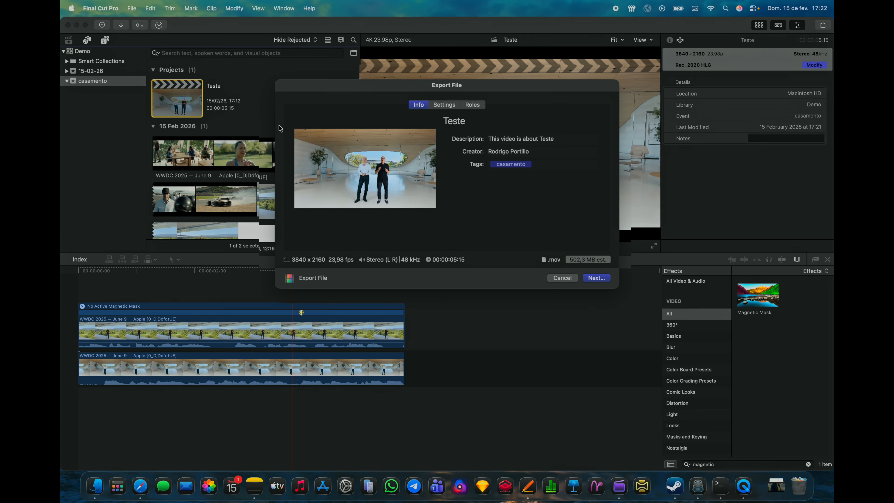
# Review the export settings and available video codecs, keep Apple ProRes 422 HQ, and cancel the export.
pyautogui.click(449, 140)
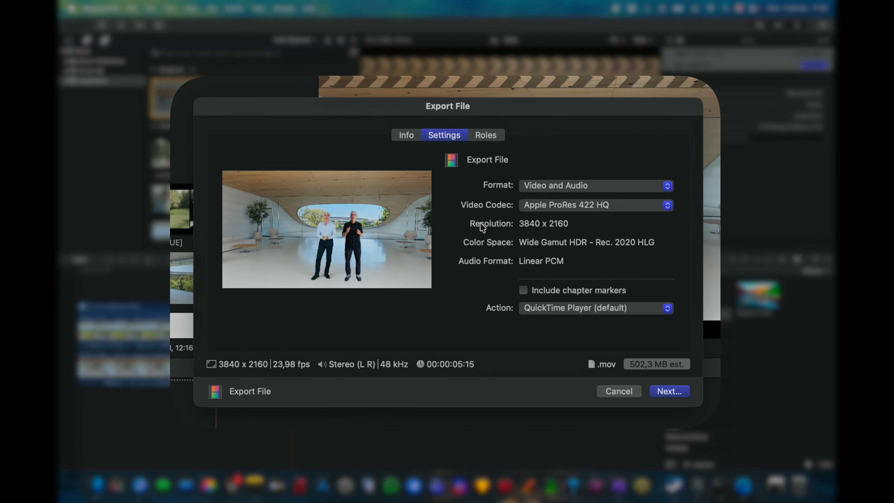
pyautogui.click(650, 211)
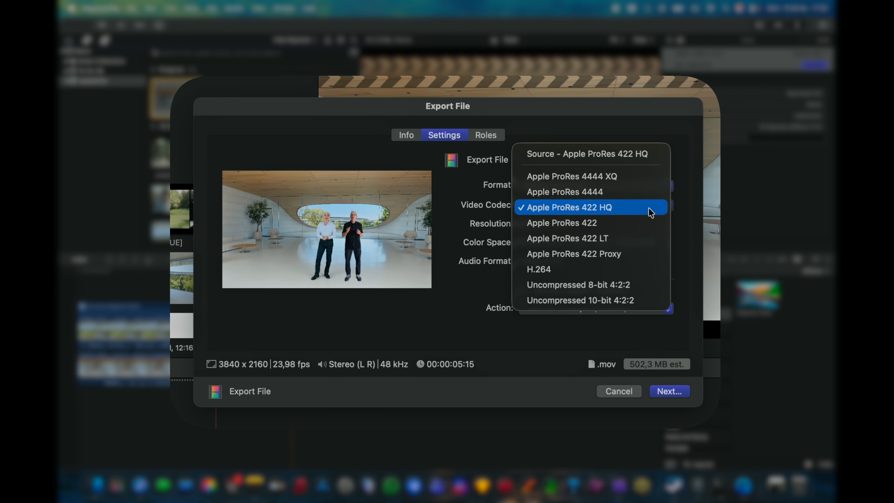
pyautogui.click(648, 207)
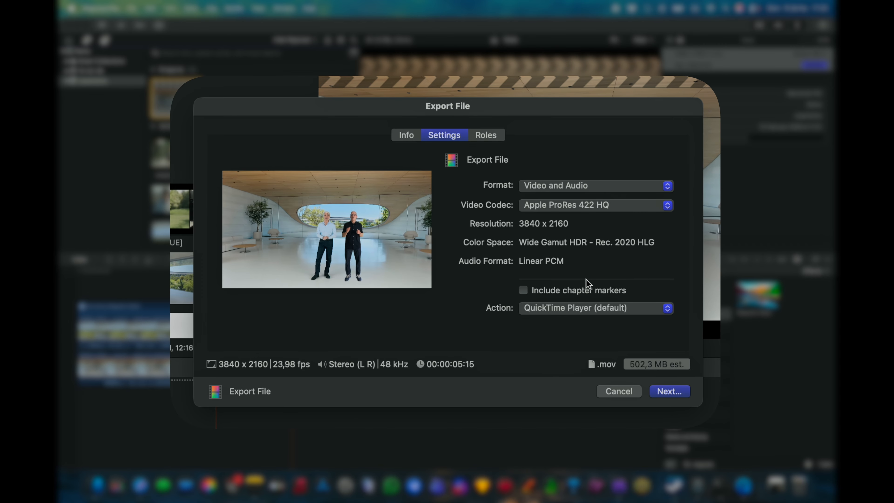
pyautogui.click(612, 392)
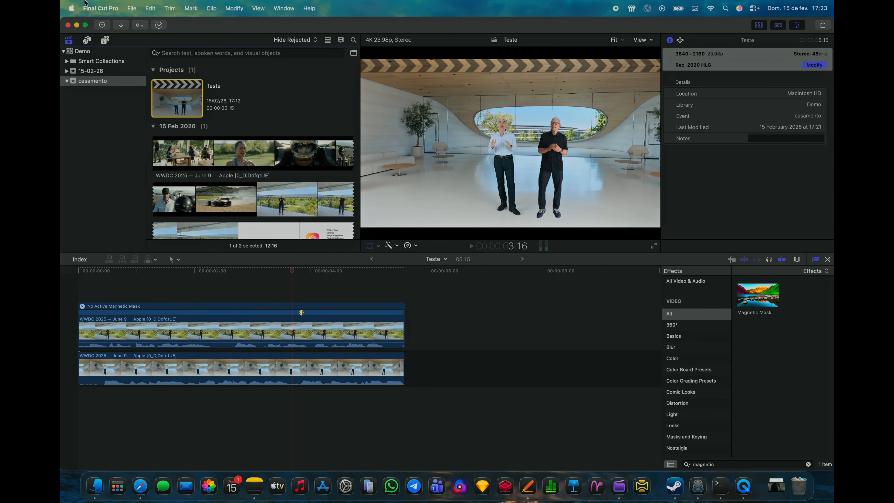
# Send the Teste project to Compressor as a new batch.
pyautogui.click(131, 9)
pyautogui.moveTo(150, 208)
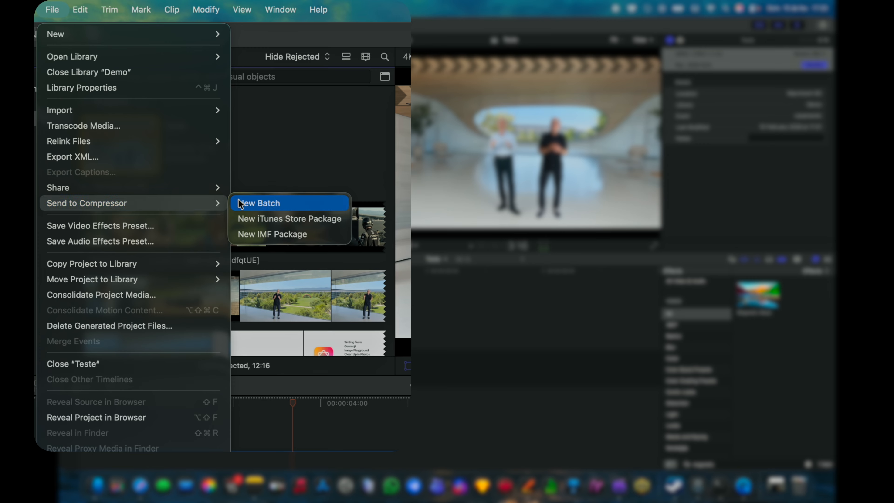
pyautogui.click(242, 203)
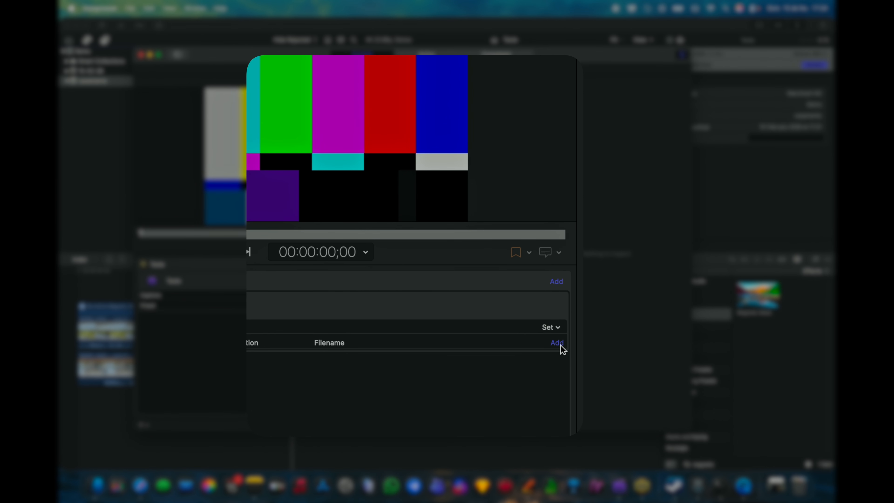
# Add the 4K preset from Social Platforms to the Teste job, keeping the default source location.
pyautogui.click(559, 345)
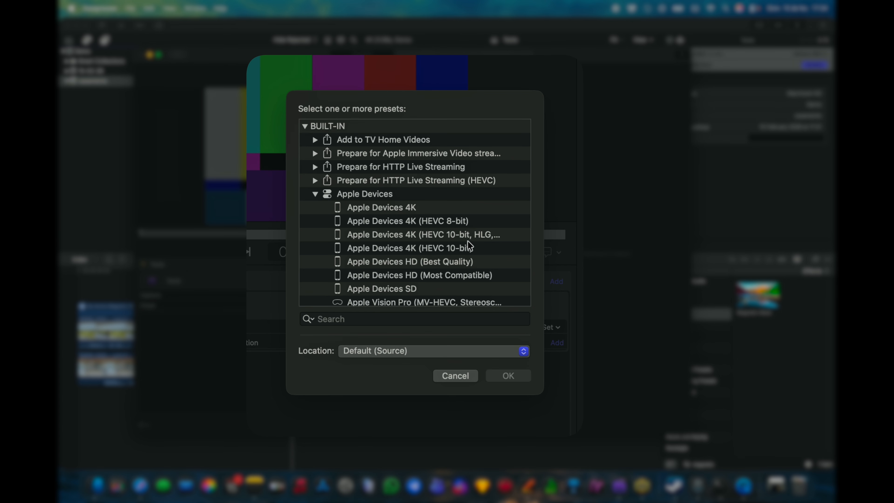
pyautogui.click(481, 235)
pyautogui.scroll(-8, 442, 281)
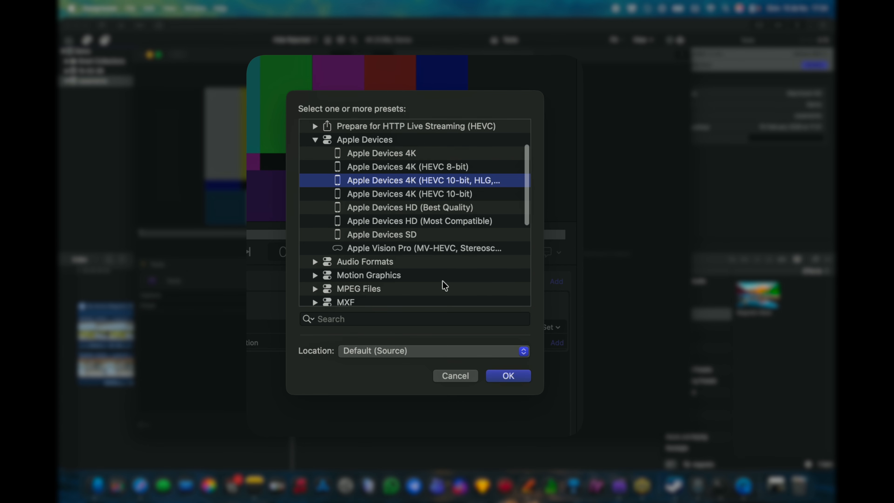
pyautogui.scroll(5, 442, 280)
pyautogui.scroll(-1, 442, 280)
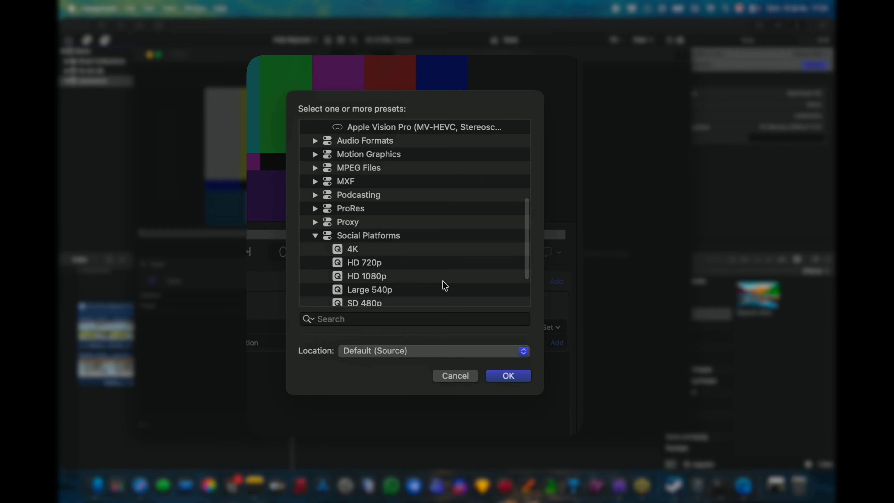
pyautogui.scroll(-4, 441, 281)
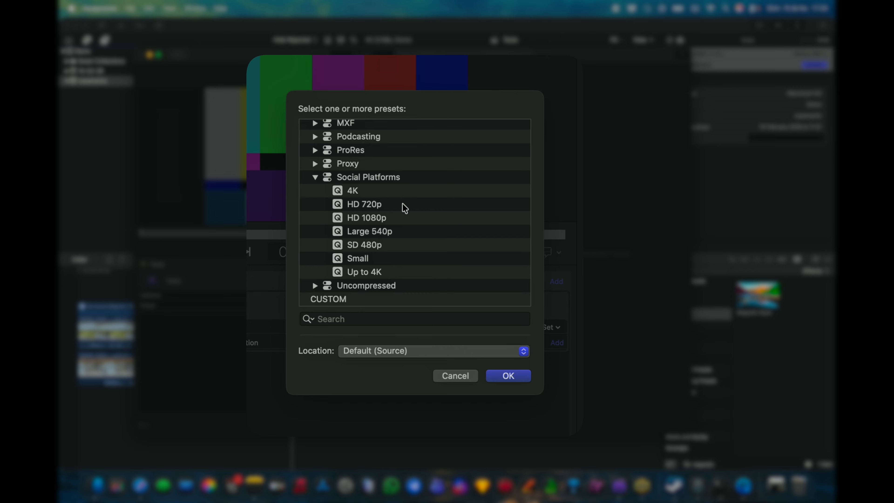
pyautogui.click(400, 194)
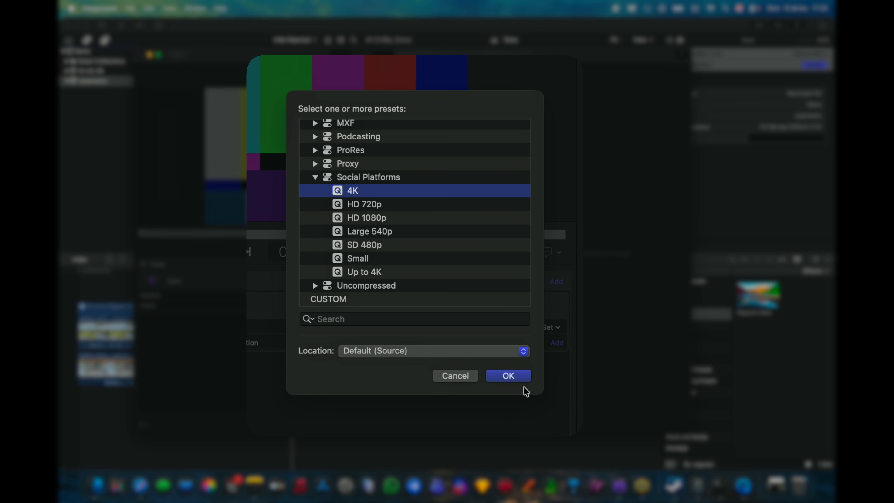
pyautogui.click(520, 378)
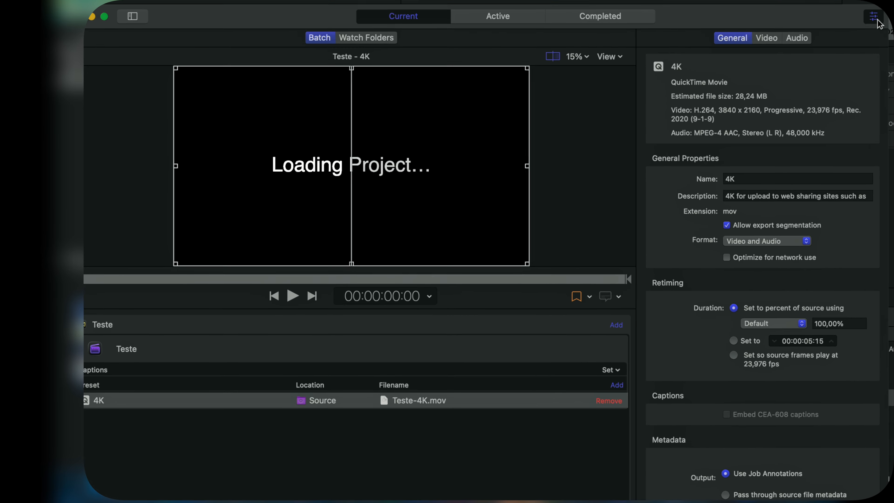
# Show the 4K preset's settings and compare source and output in the split preview, then review the general properties.
pyautogui.click(683, 55)
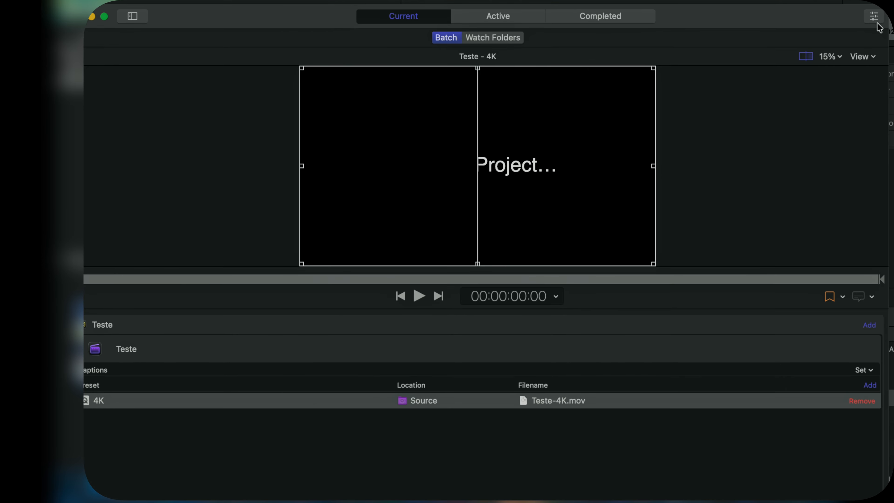
pyautogui.click(874, 17)
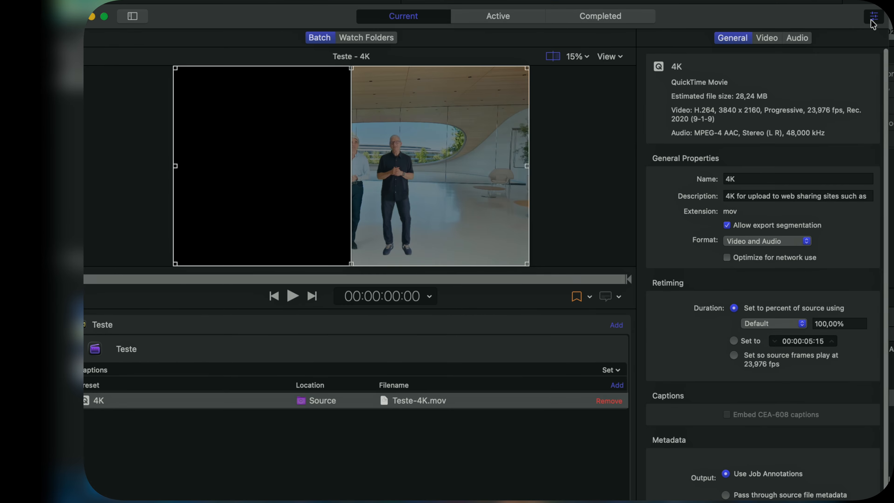
pyautogui.moveTo(351, 228)
pyautogui.mouseDown()
pyautogui.moveTo(351, 199)
pyautogui.moveTo(255, 205)
pyautogui.moveTo(405, 214)
pyautogui.moveTo(356, 227)
pyautogui.mouseUp()
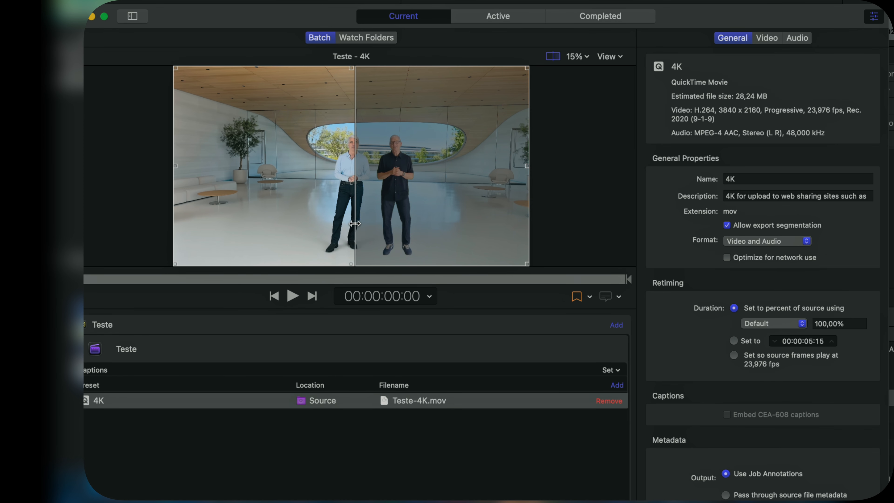
pyautogui.moveTo(355, 223)
pyautogui.mouseDown()
pyautogui.moveTo(340, 259)
pyautogui.moveTo(329, 220)
pyautogui.moveTo(347, 224)
pyautogui.mouseUp()
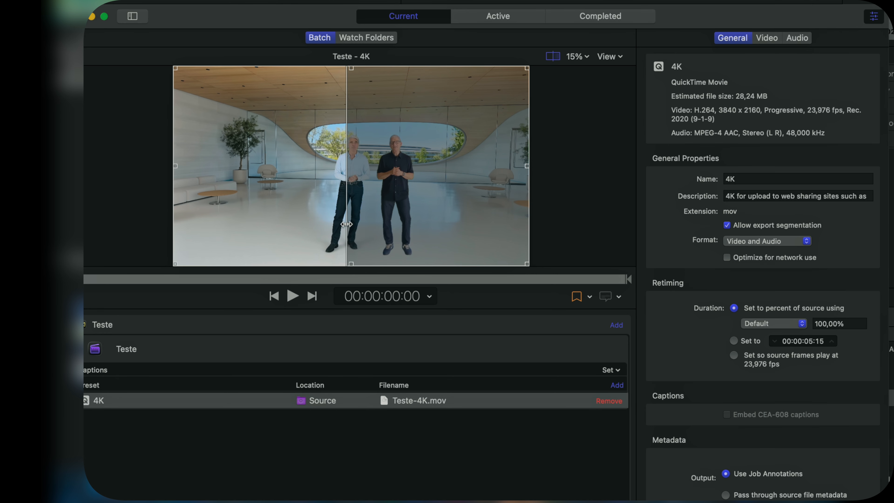
pyautogui.moveTo(346, 224)
pyautogui.mouseDown()
pyautogui.moveTo(405, 219)
pyautogui.moveTo(345, 271)
pyautogui.moveTo(360, 218)
pyautogui.moveTo(349, 223)
pyautogui.mouseUp()
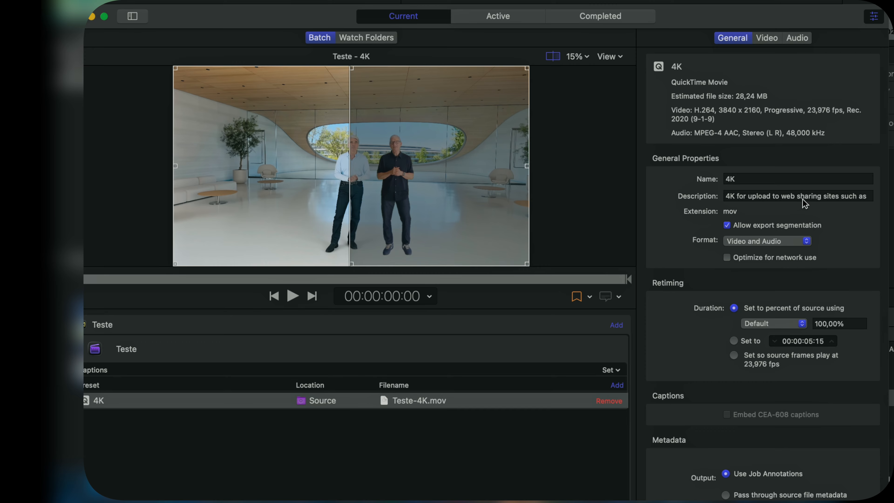
pyautogui.scroll(-1, 833, 342)
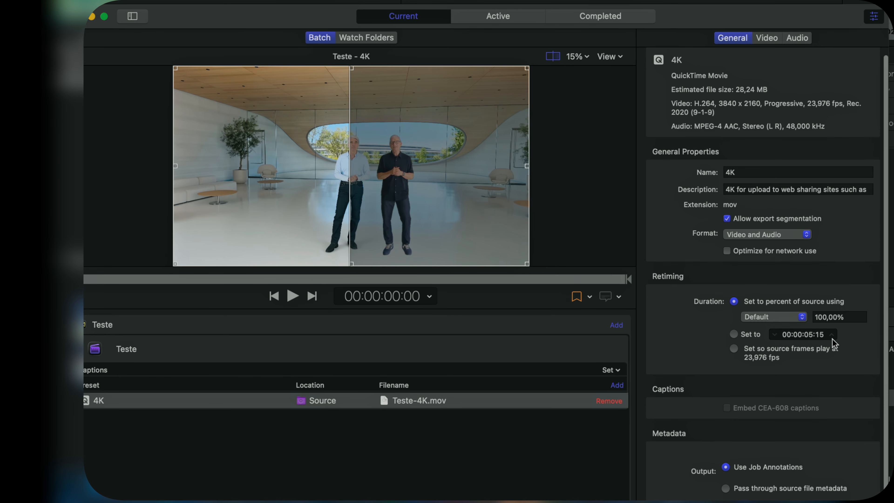
# Set the 4K output's color space to Rec. 2020 (9-1-9) and its codec to HEVC.
pyautogui.click(768, 38)
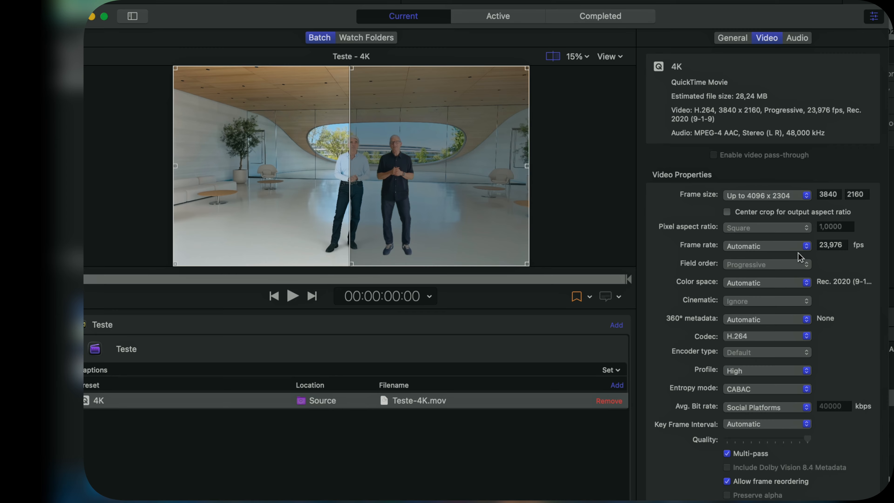
pyautogui.click(803, 285)
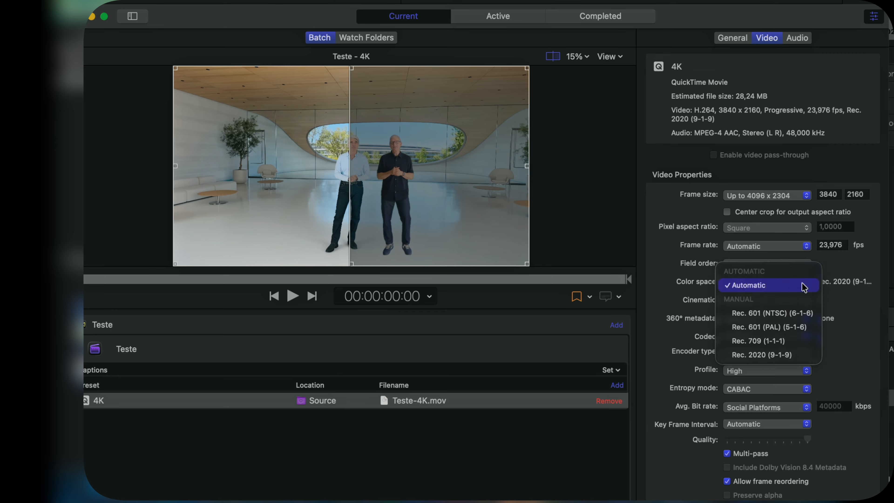
pyautogui.click(790, 355)
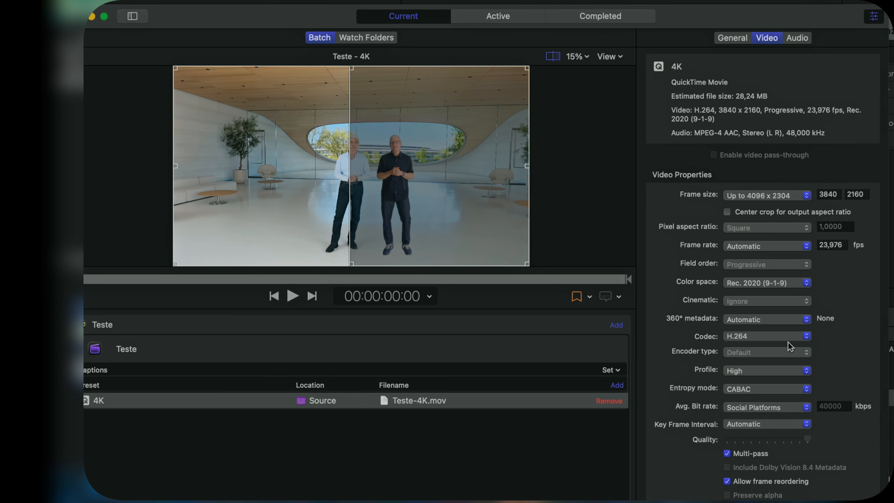
pyautogui.click(796, 337)
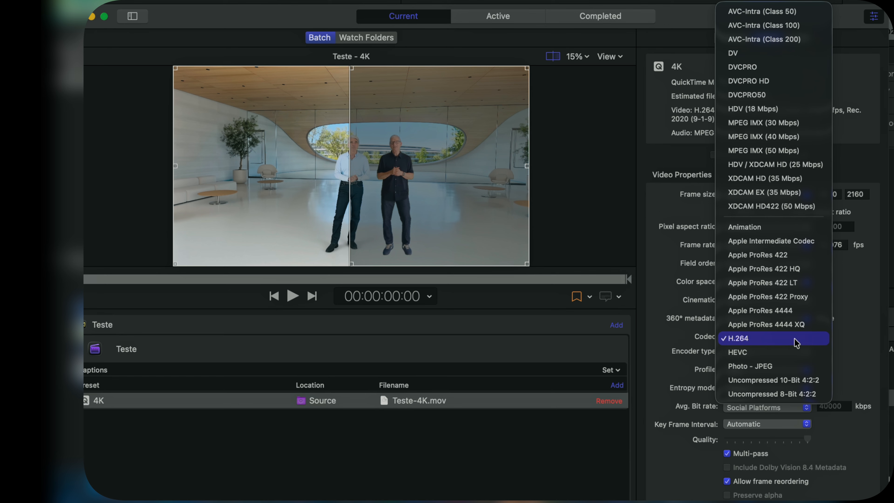
pyautogui.click(792, 351)
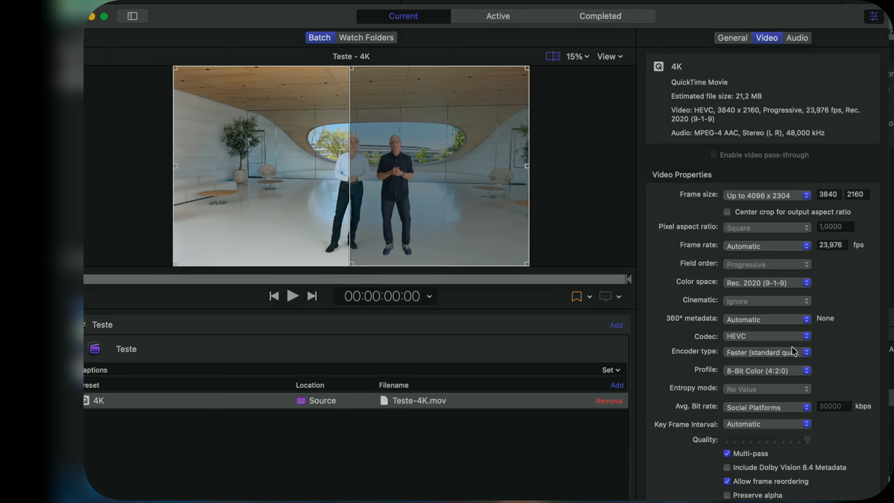
# Turn off multi-pass and frame reordering, and include Dolby Vision 8.4 metadata with the 10-Bit Color (4:2:0) profile.
pyautogui.click(781, 370)
pyautogui.click(762, 386)
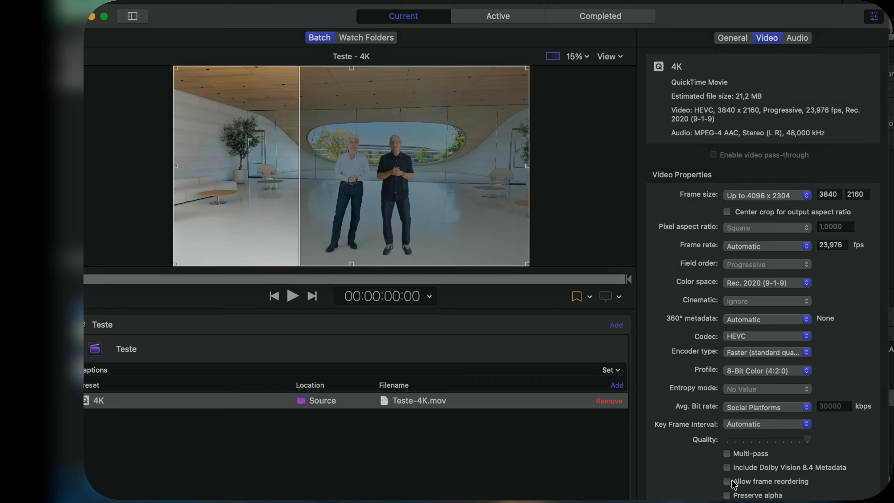
pyautogui.click(726, 467)
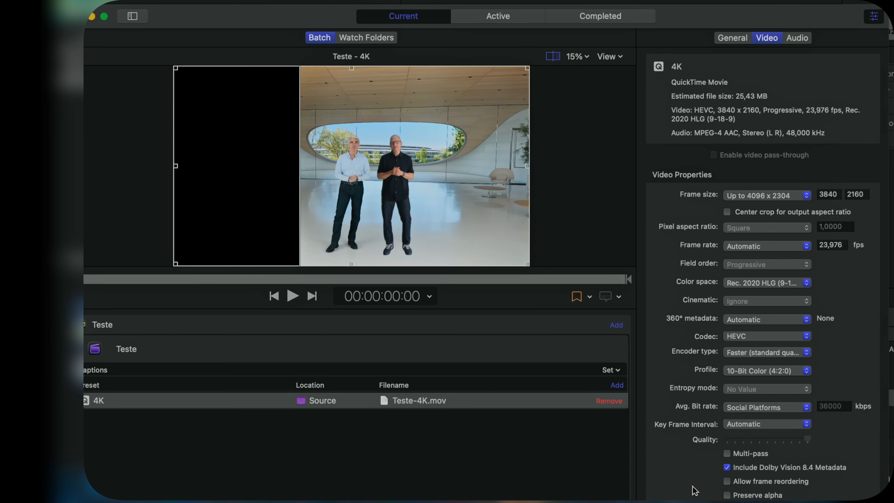
pyautogui.moveTo(298, 172); pyautogui.dragTo(344, 213)
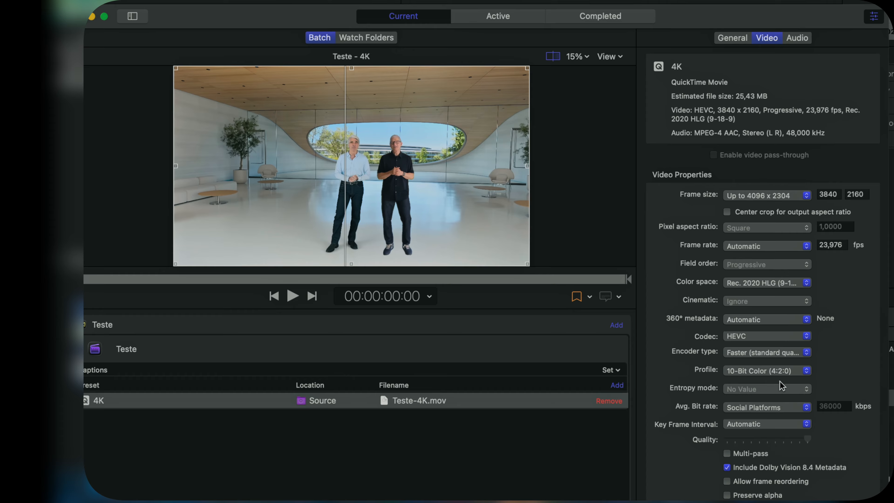
pyautogui.click(784, 371)
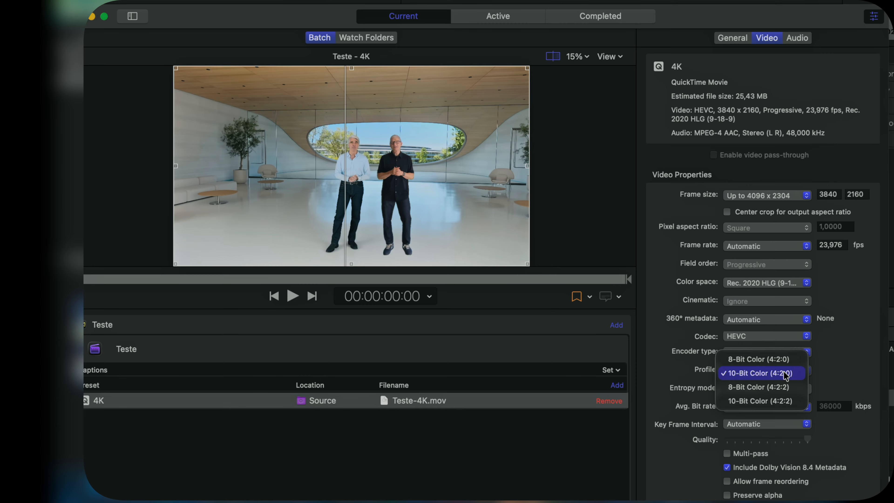
pyautogui.click(784, 374)
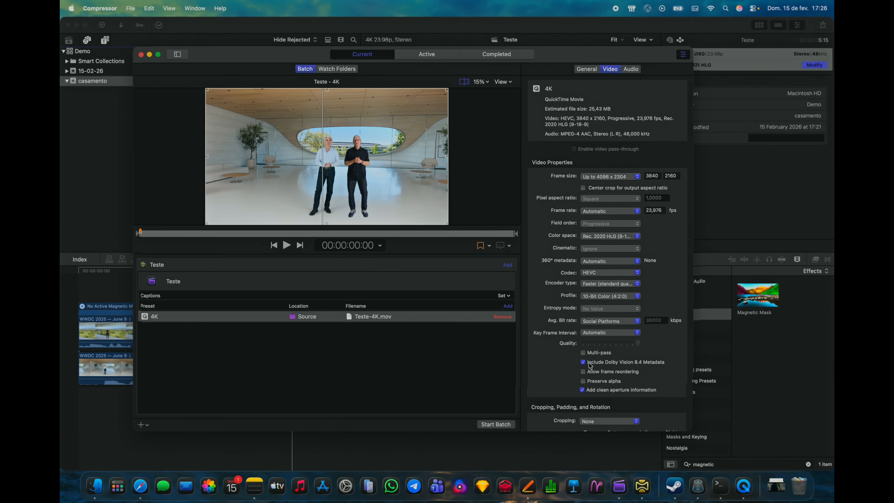
# Start the Teste batch and expand the active job to follow the processing of Teste-4K.mov.
pyautogui.scroll(-3, 655, 443)
pyautogui.scroll(-5, 533, 345)
pyautogui.click(497, 424)
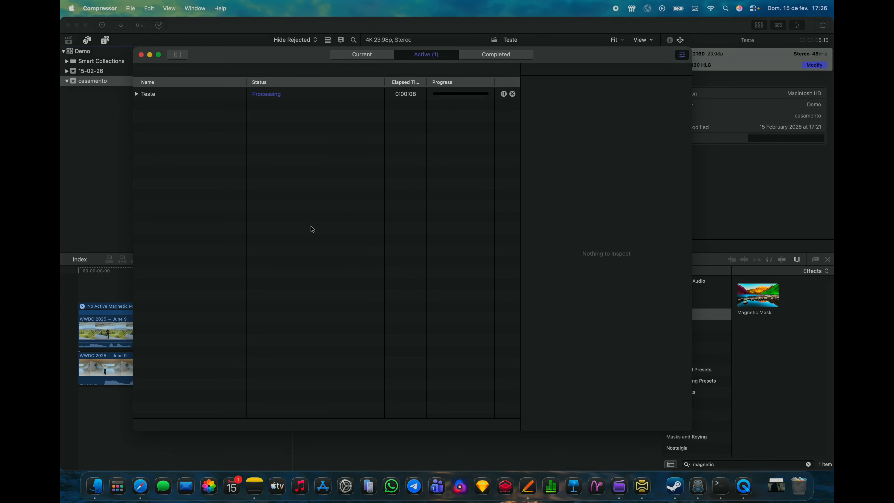
pyautogui.click(136, 94)
pyautogui.click(144, 104)
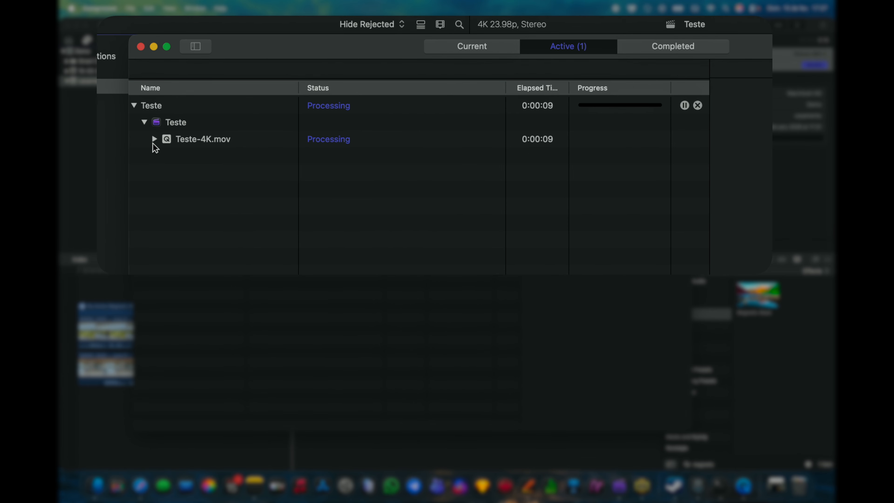
pyautogui.click(154, 140)
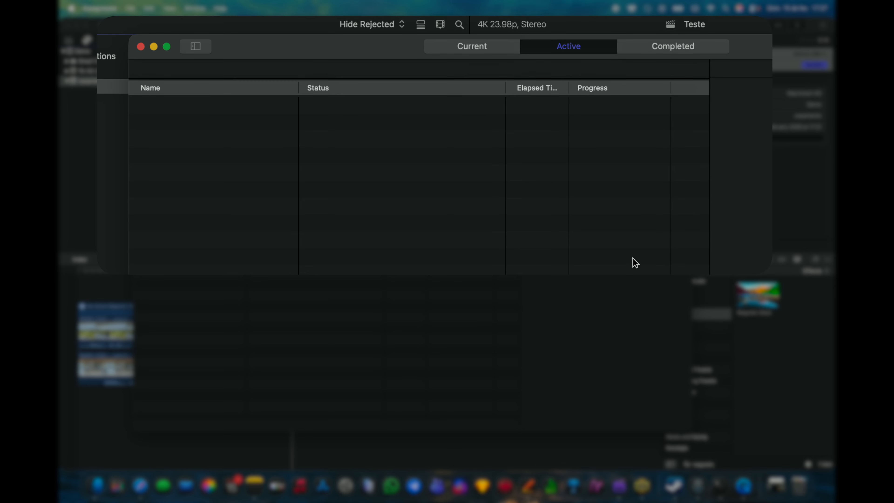
# Find Teste-4K.mov under today's completed Teste job and reveal the exported file in Finder.
pyautogui.click(683, 48)
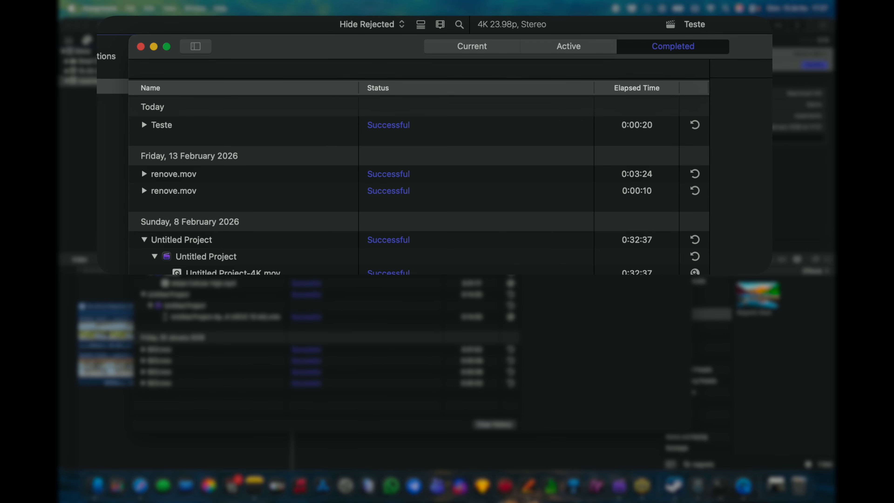
pyautogui.click(144, 124)
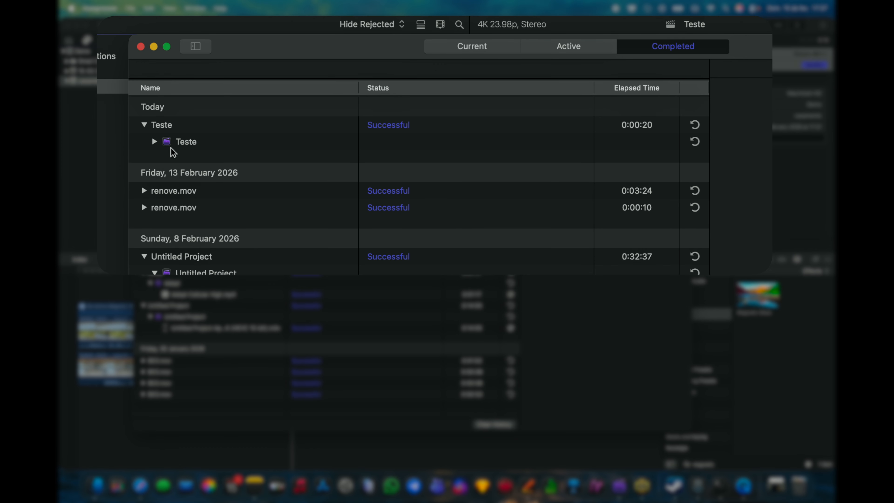
pyautogui.click(154, 141)
pyautogui.click(212, 159)
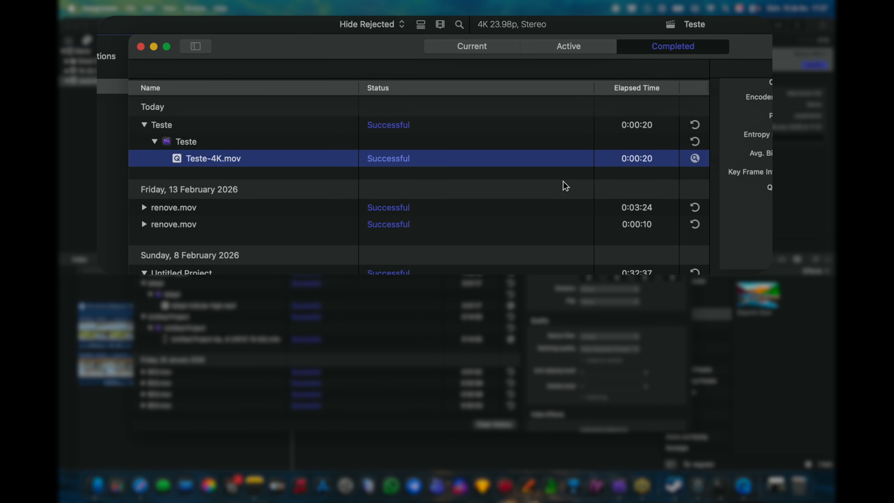
pyautogui.click(625, 147)
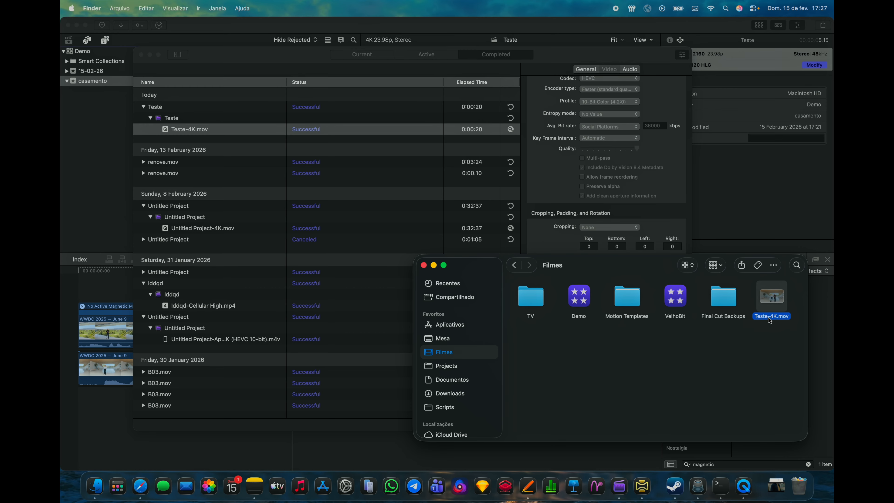
# Play the exported Teste-4K.mov in a Quick Look preview and close it.
pyautogui.press('space')
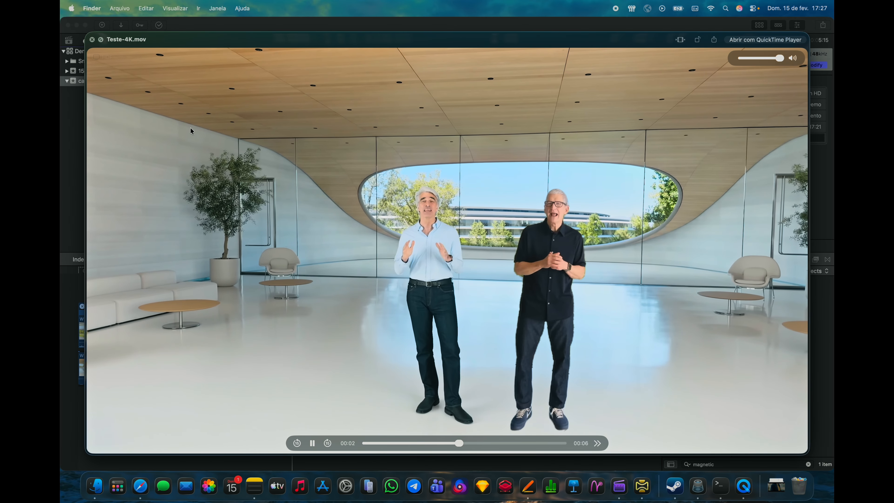
pyautogui.press('space')
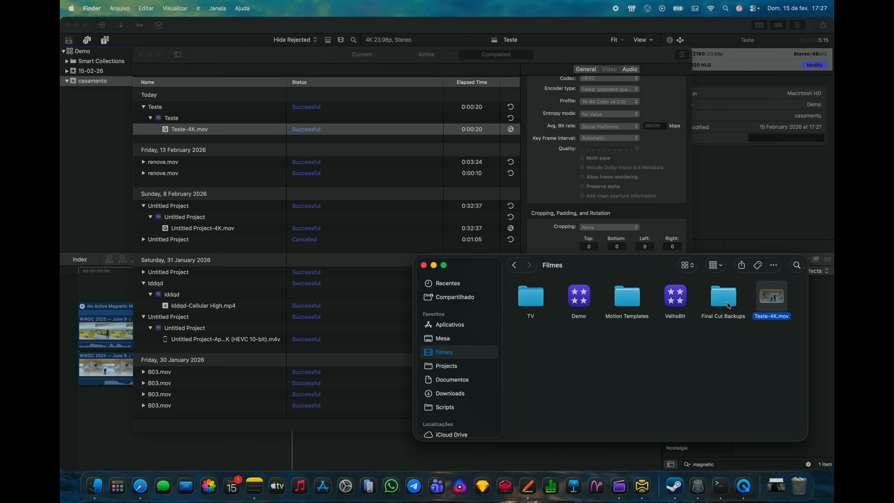
pyautogui.press('space')
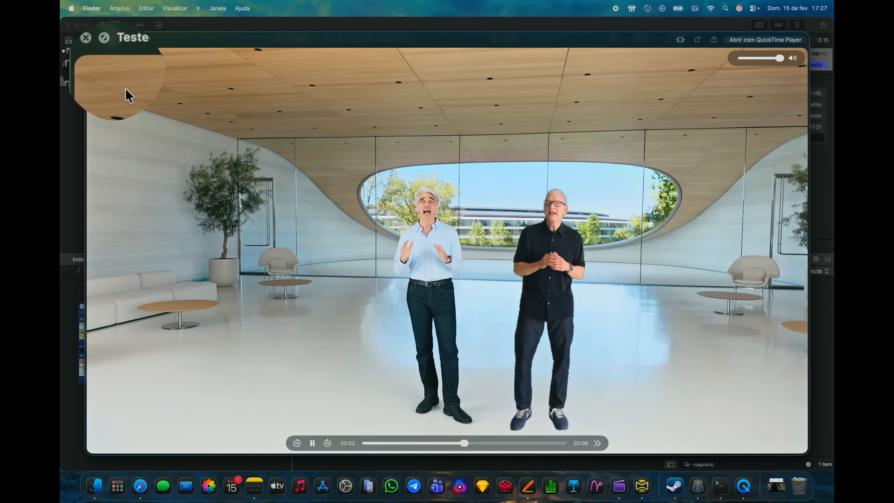
pyautogui.press('space')
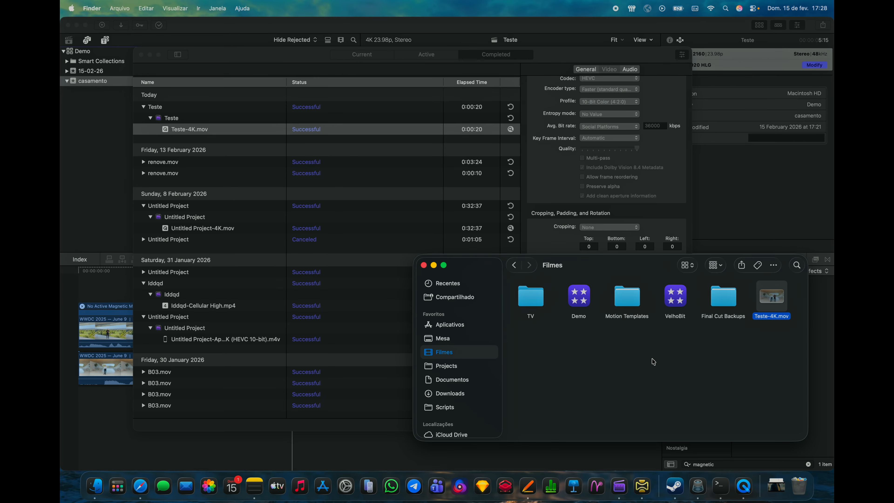
# Look inside the Demo library's folder in Final Cut Backups and return to the backups folder.
pyautogui.doubleClick(714, 309)
pyautogui.click(540, 306)
pyautogui.doubleClick(458, 203)
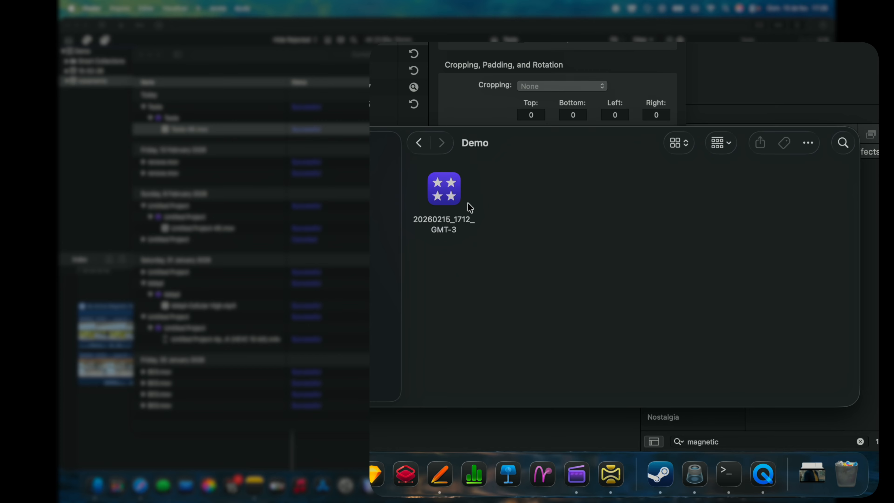
pyautogui.press('super+Up')
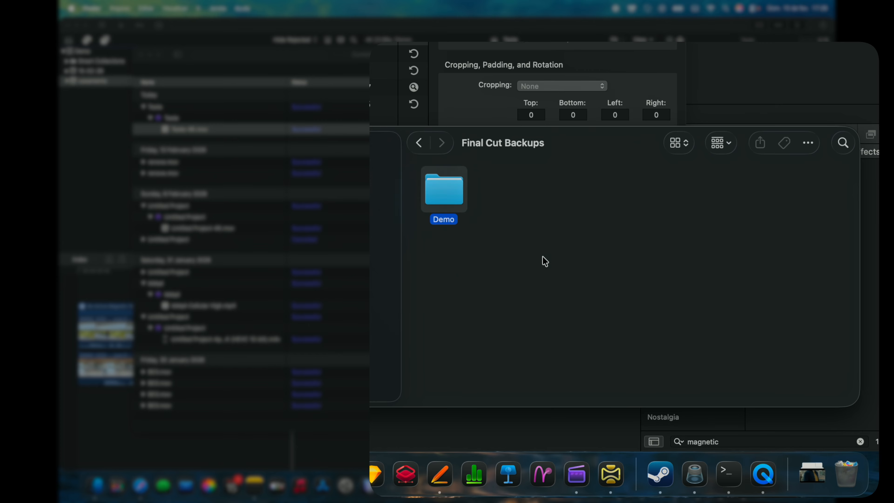
# Go up to the Filmes folder and move the Final Cut Backups folder to the Trash.
pyautogui.press('super+Up')
pyautogui.click(727, 311)
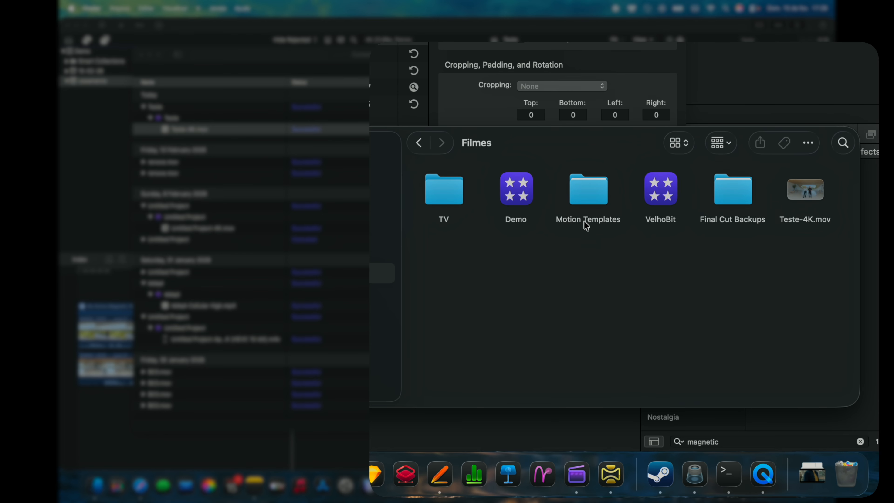
pyautogui.click(718, 218)
pyautogui.moveTo(731, 206); pyautogui.dragTo(848, 476)
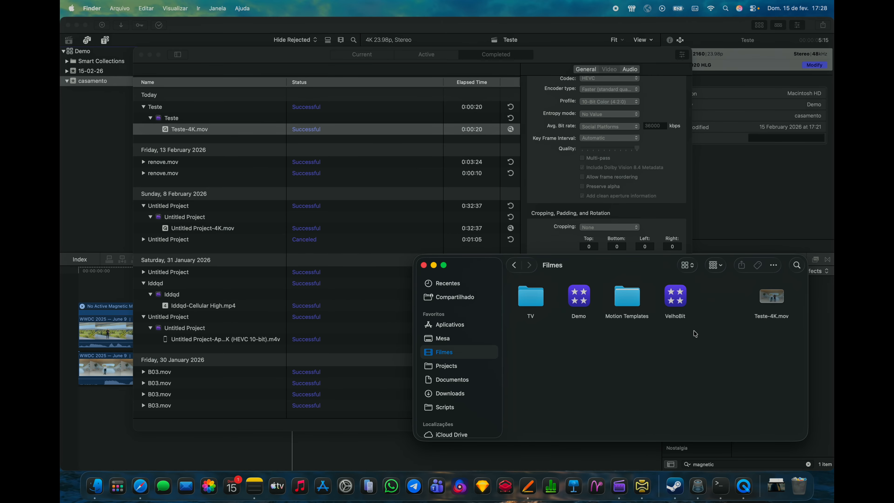
# Switch back to Final Cut Pro and close the Demo library.
pyautogui.click(81, 104)
pyautogui.click(132, 8)
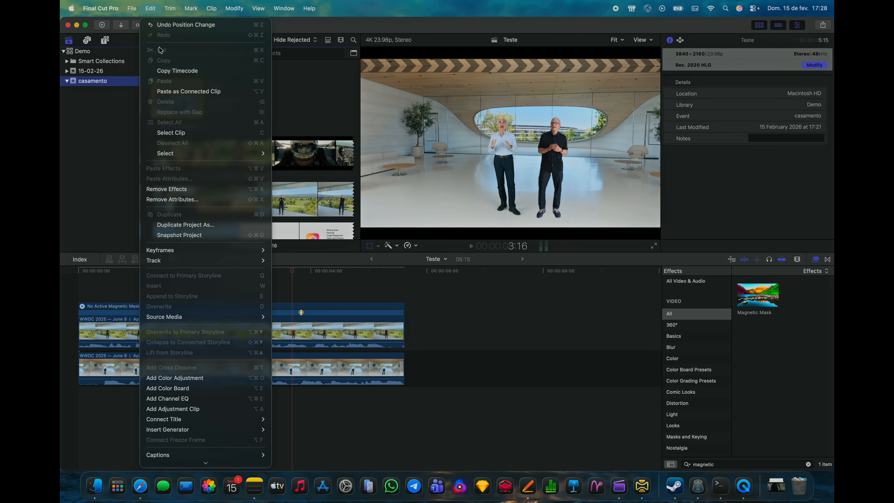
pyautogui.click(147, 53)
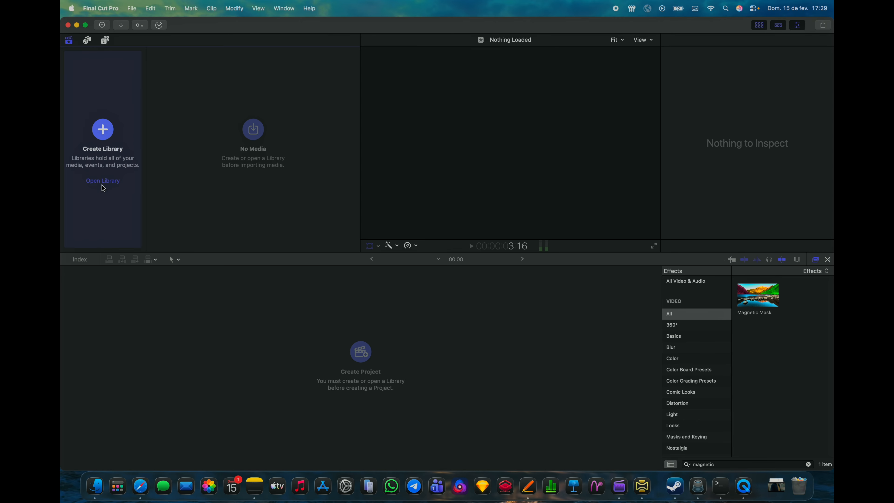
# Cancel creating a new library and reopen the existing Demo library from the recent libraries.
pyautogui.click(106, 143)
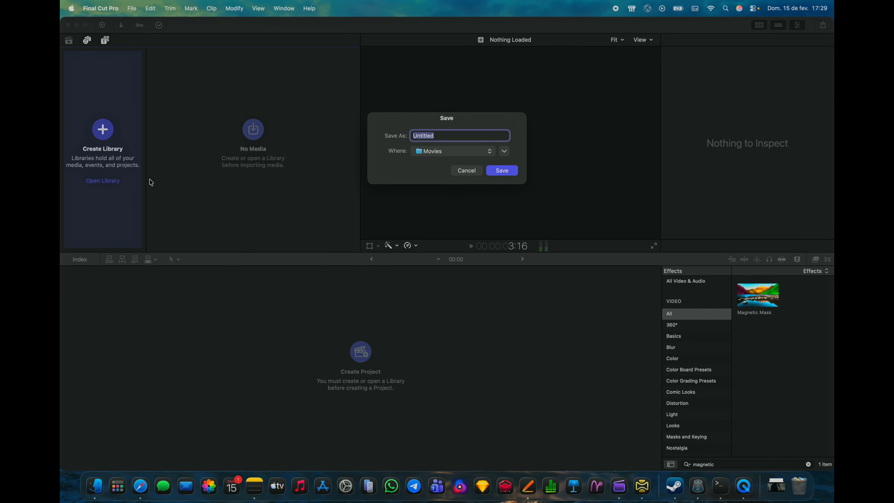
pyautogui.press('Escape')
pyautogui.click(103, 180)
pyautogui.click(378, 169)
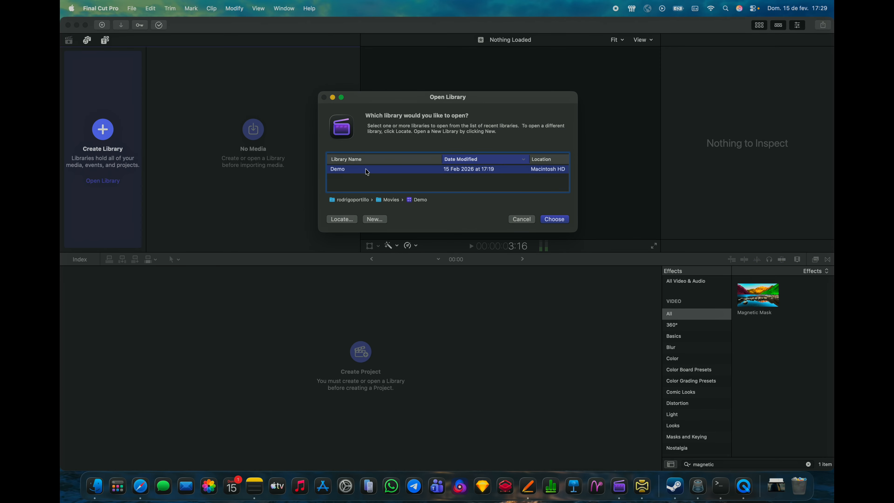
pyautogui.doubleClick(367, 172)
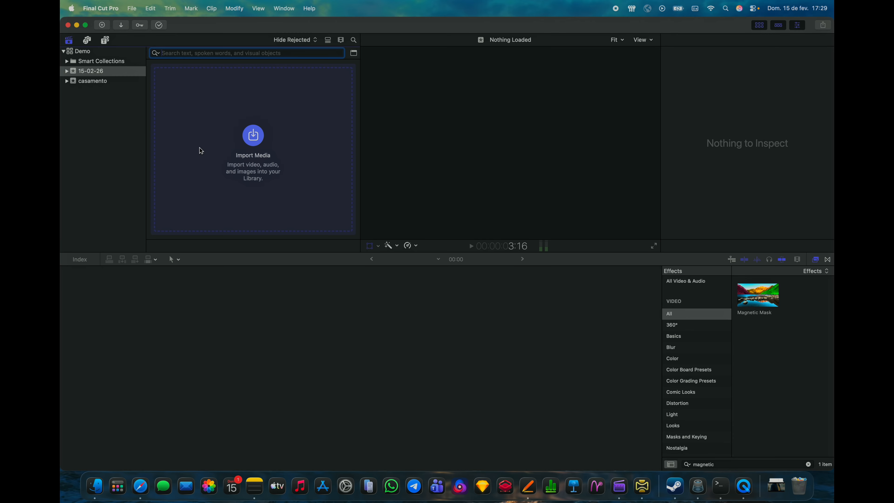
# Select the casamento event, glance at the photos and audio sources, and open the Teste project.
pyautogui.click(83, 83)
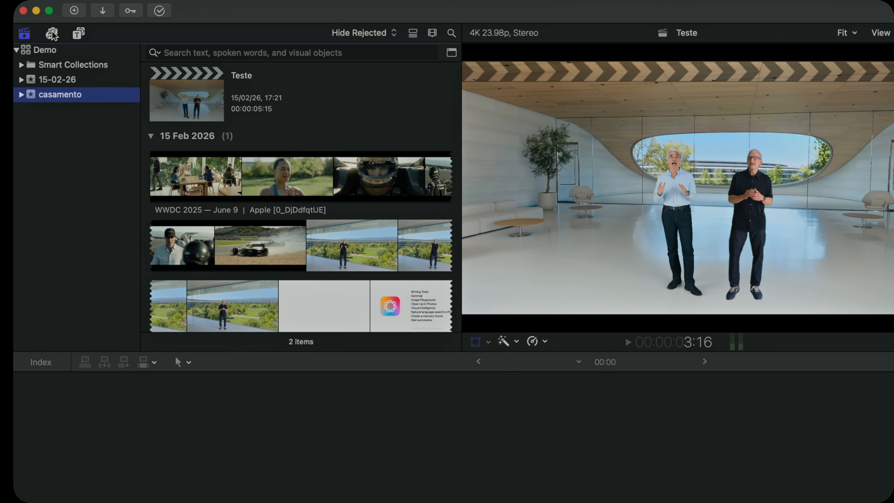
pyautogui.click(52, 34)
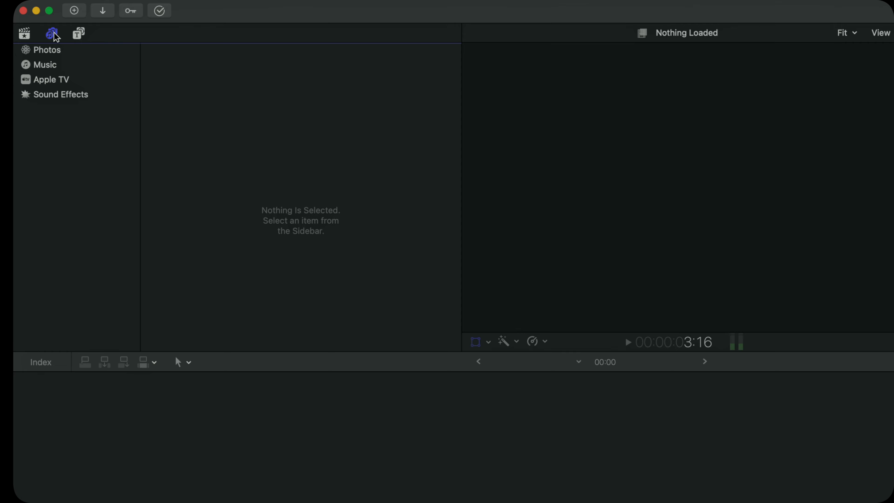
pyautogui.click(23, 34)
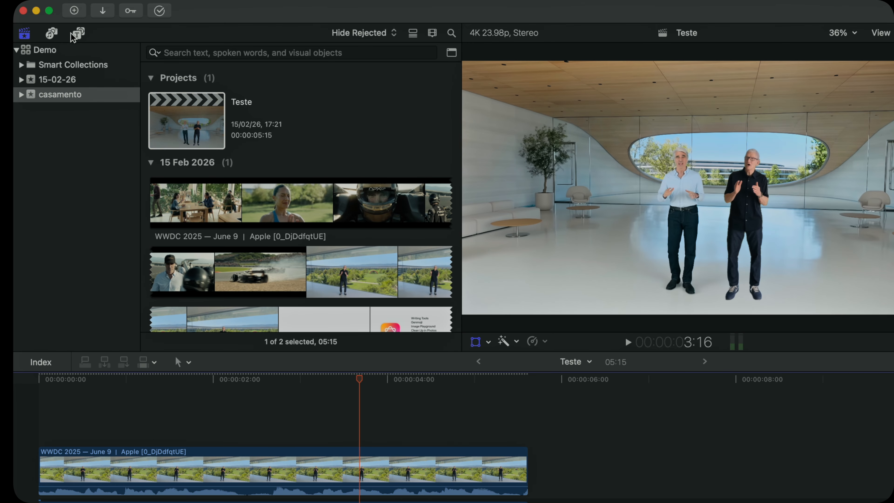
# Look through the built-in sound effects and play a short preview of Fire 2.
pyautogui.click(53, 33)
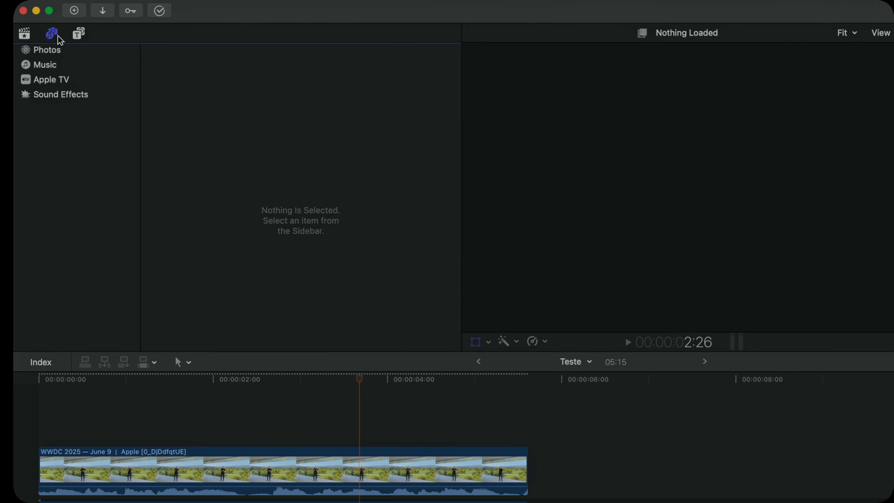
pyautogui.click(42, 98)
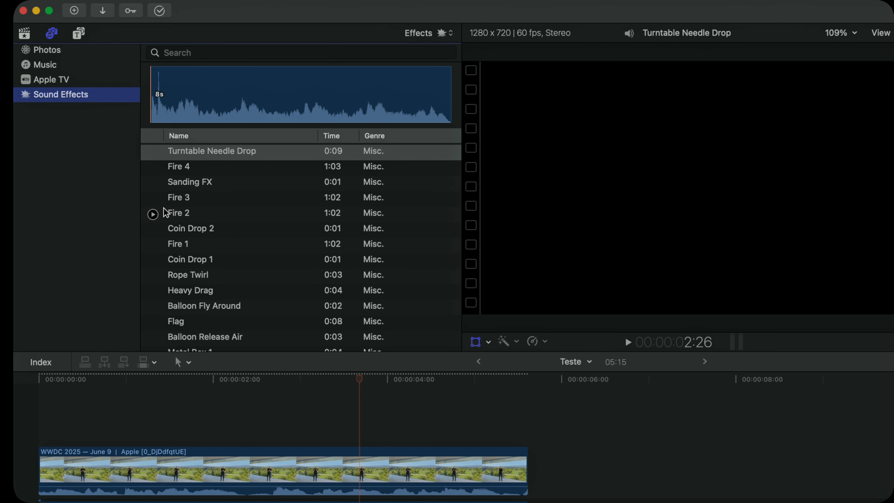
pyautogui.click(153, 214)
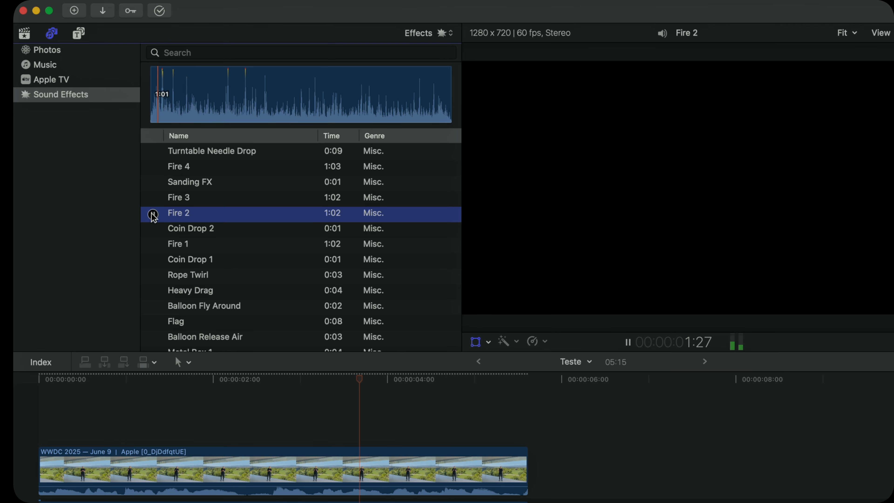
pyautogui.click(153, 214)
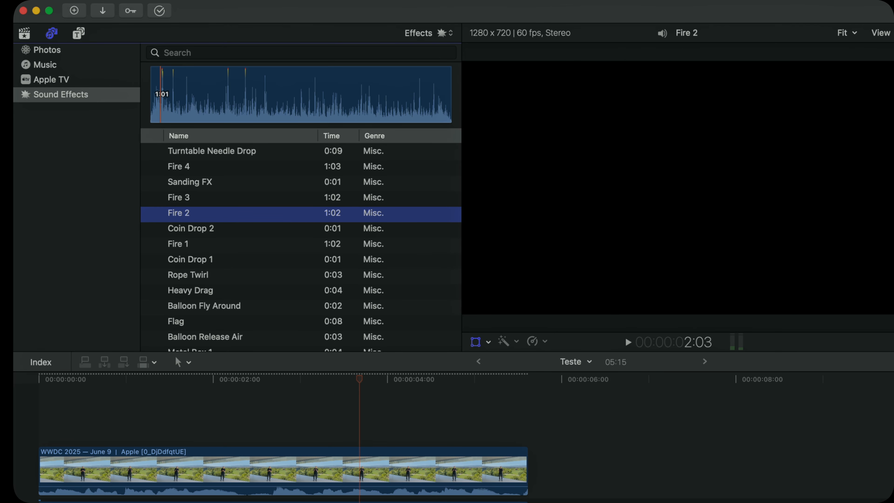
pyautogui.click(65, 94)
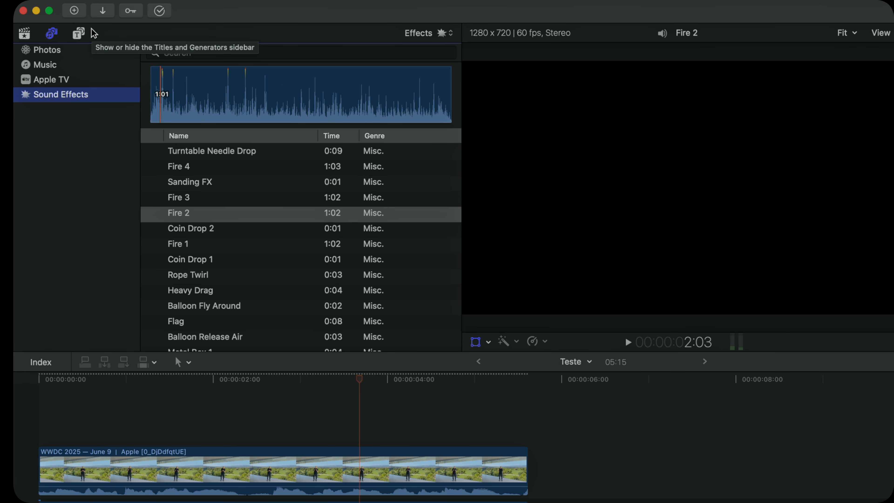
# Position the playhead at 2:19 over the footage and look through the available title templates.
pyautogui.click(78, 33)
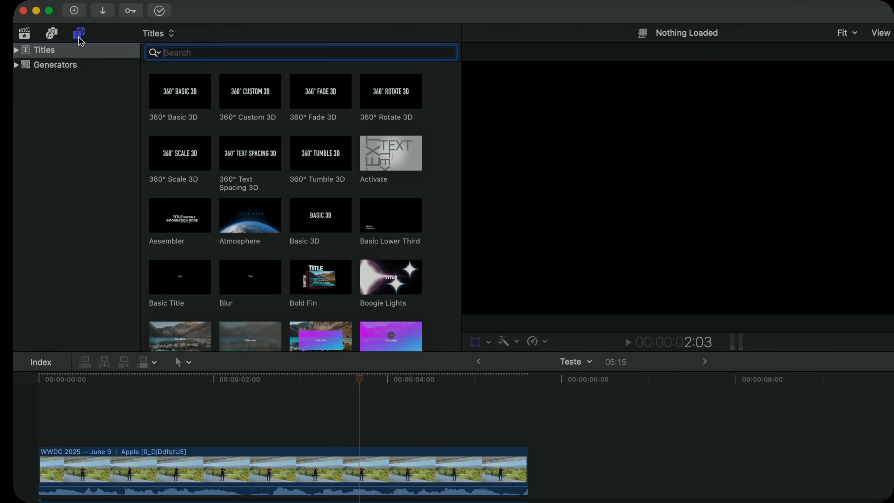
pyautogui.click(284, 438)
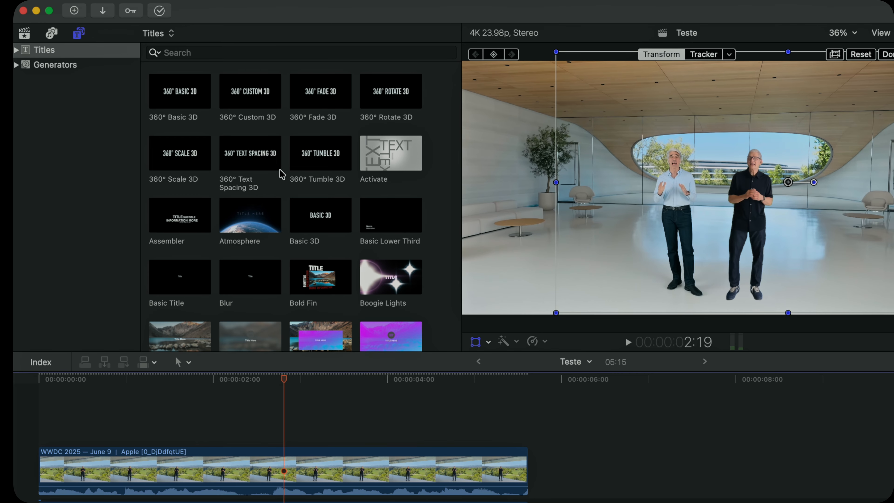
pyautogui.scroll(-8, 293, 186)
pyautogui.scroll(-10, 256, 179)
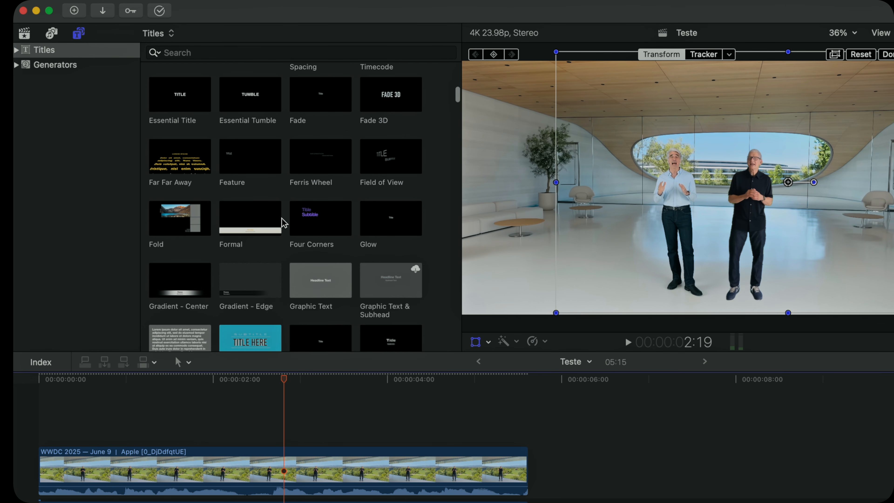
pyautogui.scroll(-3, 282, 217)
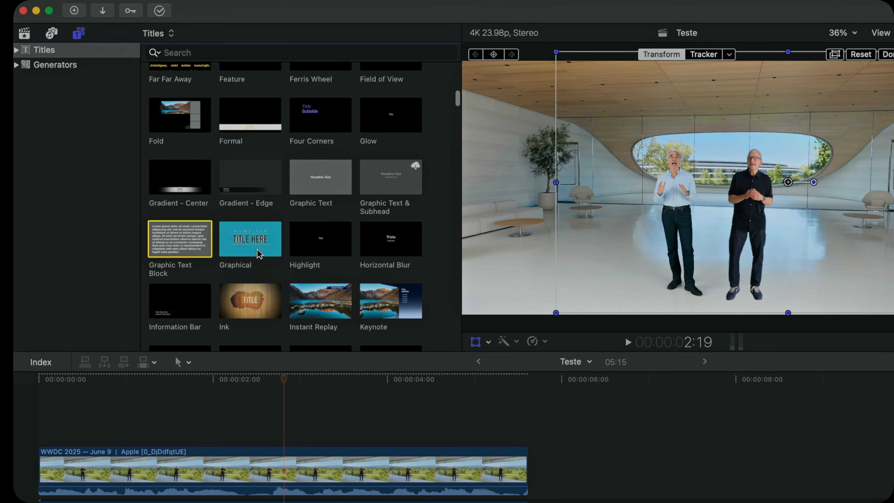
pyautogui.scroll(15, 249, 249)
pyautogui.scroll(2, 296, 195)
pyautogui.scroll(-2, 267, 229)
pyautogui.click(201, 281)
pyautogui.scroll(2, 295, 236)
# Compare the 360° titles and add the Basic 3D title over the footage at the playhead with an object tracker.
pyautogui.click(363, 87)
pyautogui.click(297, 98)
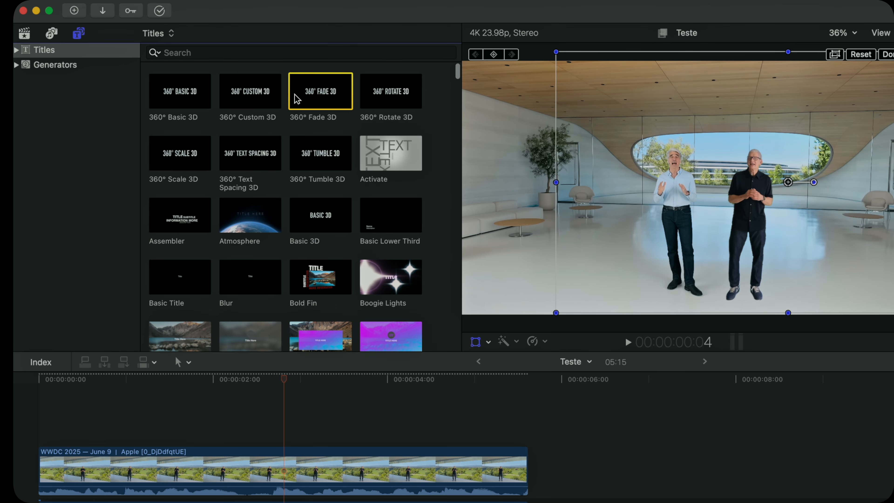
pyautogui.press('Left')
pyautogui.press('Left')
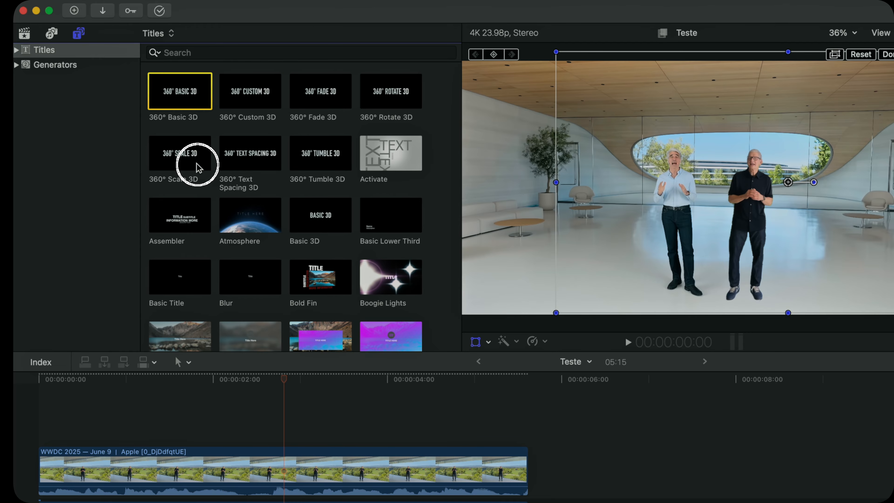
pyautogui.click(195, 160)
pyautogui.moveTo(331, 226); pyautogui.dragTo(567, 264)
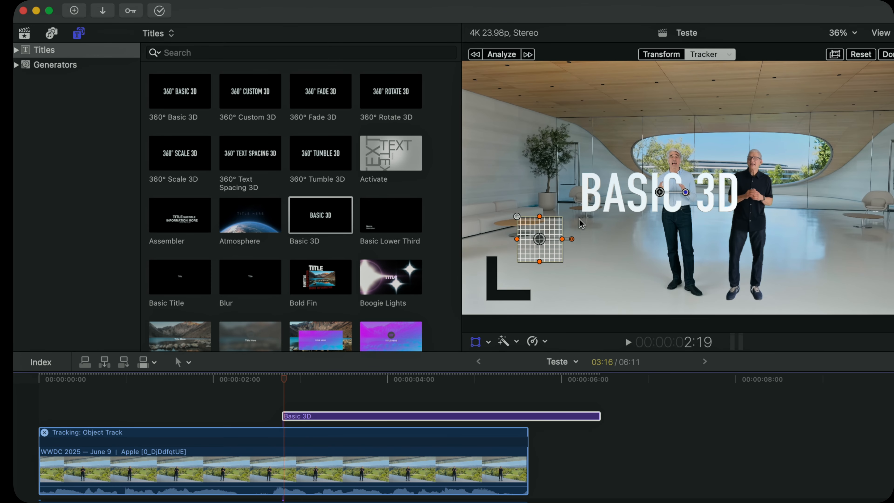
# Show the generators collection and try to place the Chromosphere generator above the footage in the timeline.
pyautogui.click(16, 65)
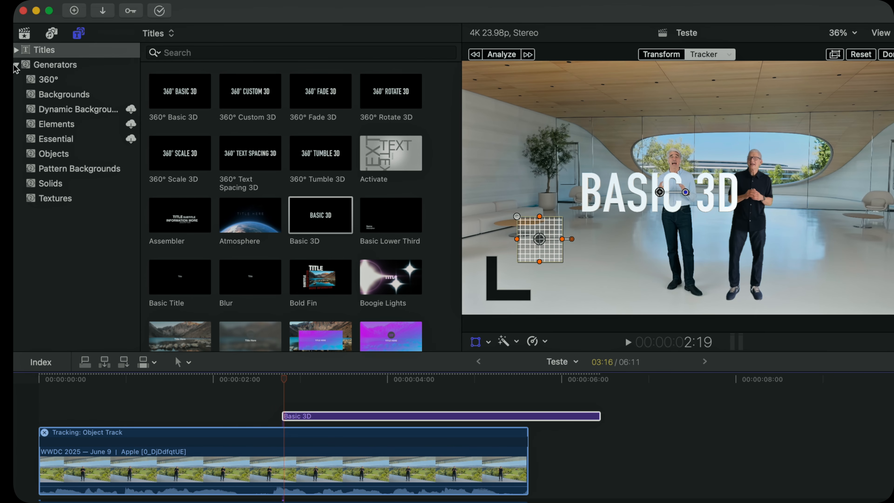
pyautogui.click(53, 65)
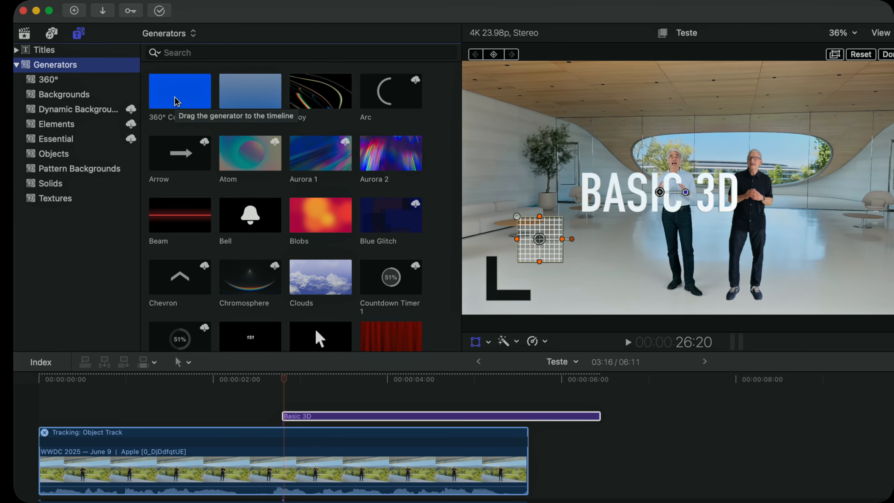
pyautogui.click(248, 283)
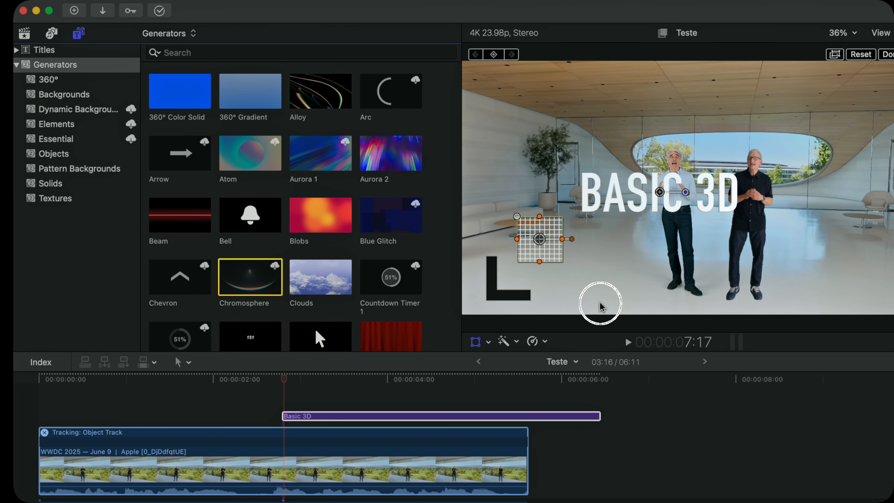
pyautogui.click(290, 496)
pyautogui.moveTo(252, 281); pyautogui.dragTo(224, 408)
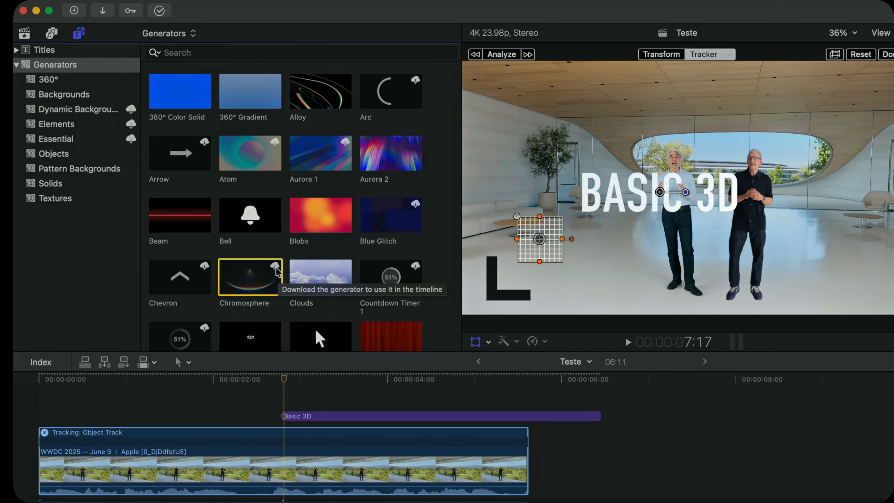
# Discard a trial 360° Gradient, add the Alloy generator above the footage from the timeline start, and play it.
pyautogui.moveTo(246, 102); pyautogui.dragTo(105, 401)
pyautogui.press('Delete')
pyautogui.moveTo(319, 97); pyautogui.dragTo(61, 418)
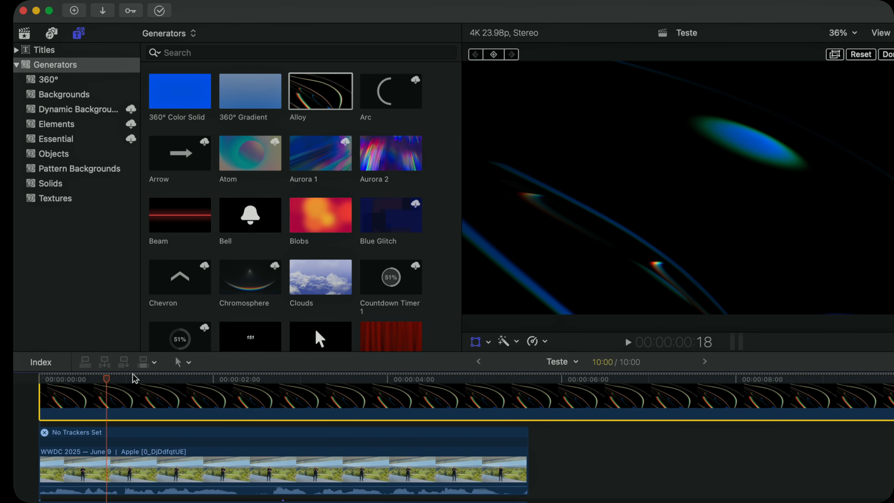
pyautogui.press('space')
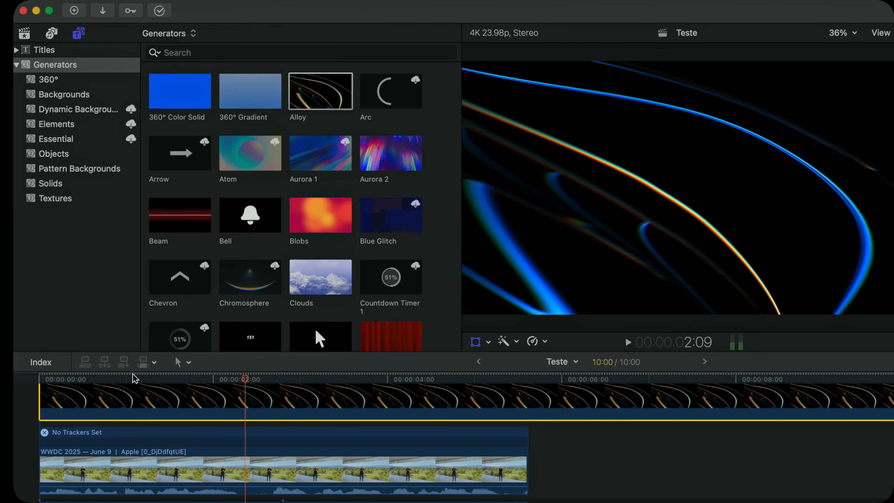
# Look through the full range of generator templates and return to the start of the collection.
pyautogui.scroll(-8, 212, 281)
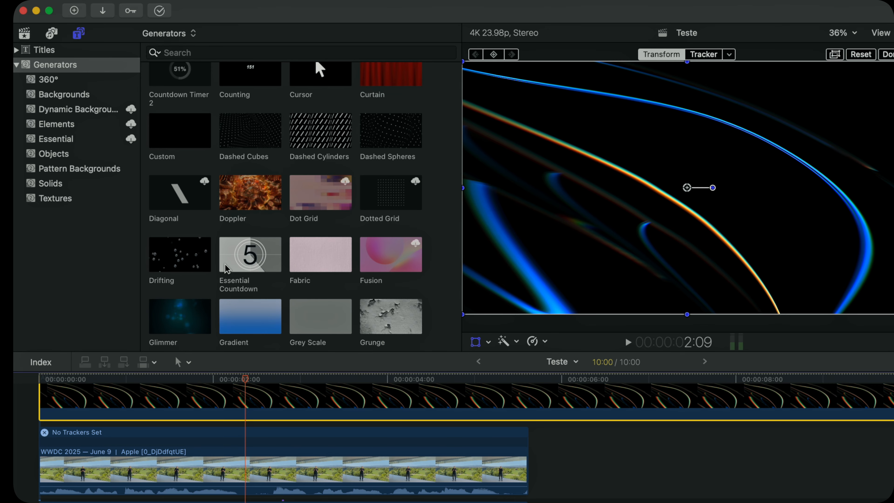
pyautogui.scroll(-10, 225, 263)
pyautogui.scroll(-15, 265, 275)
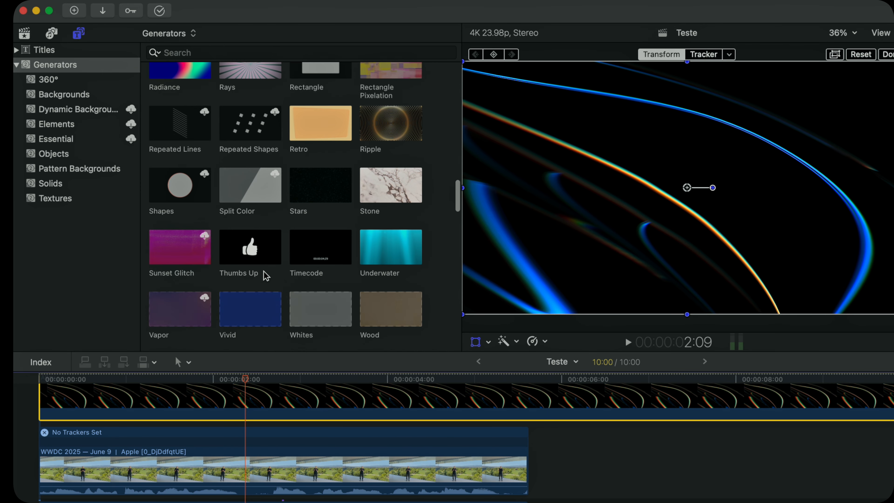
pyautogui.scroll(15, 266, 276)
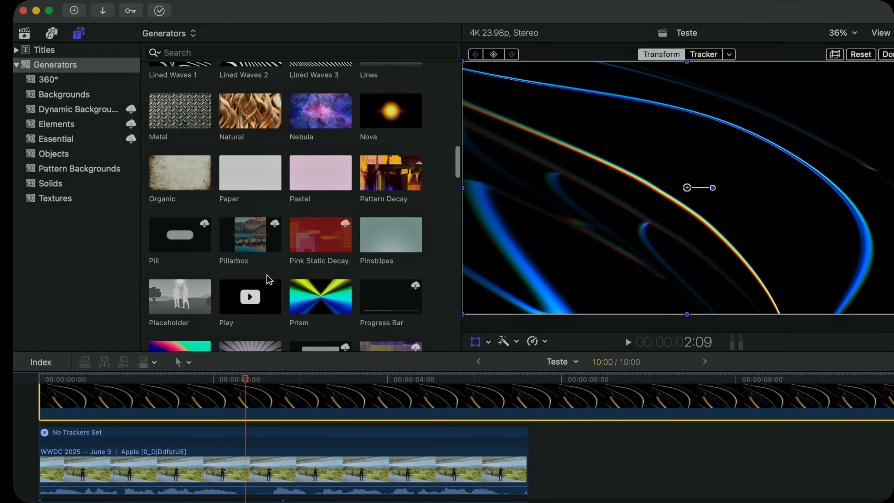
pyautogui.scroll(5, 348, 273)
pyautogui.scroll(10, 348, 272)
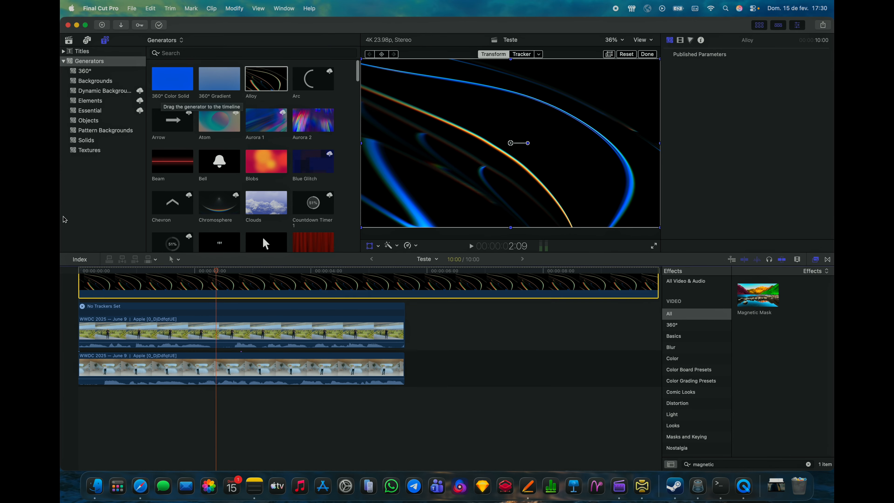
pyautogui.click(64, 219)
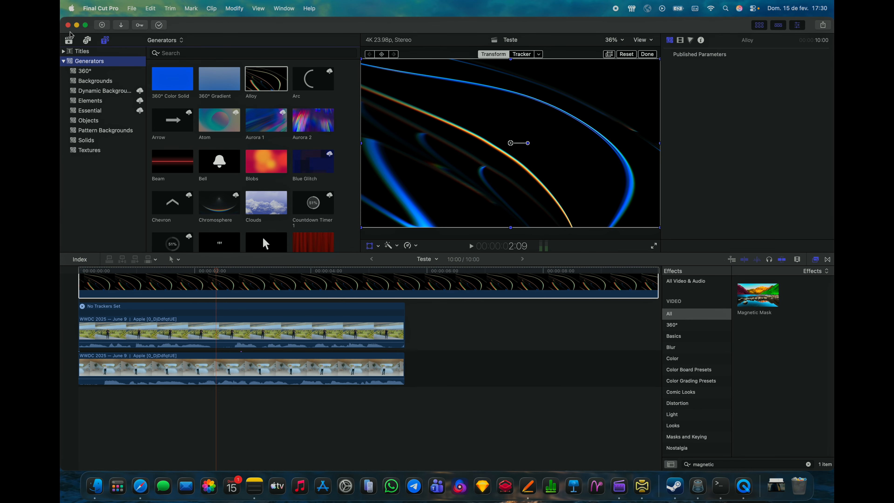